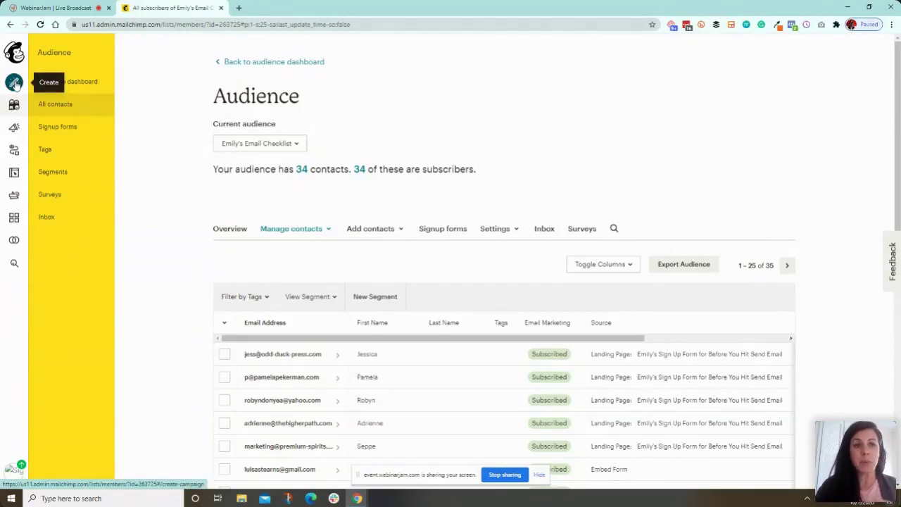
- Browse the available campaign types and start creating a new email
click(14, 83)
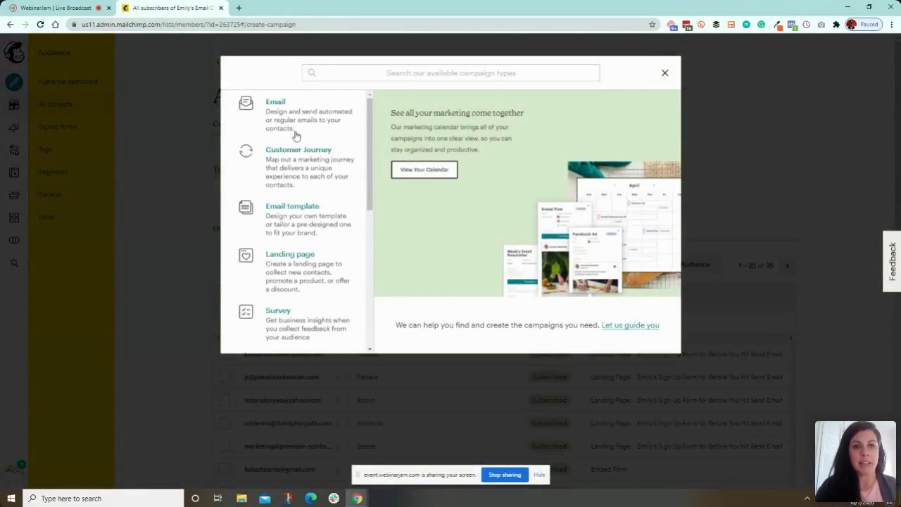
scroll(297, 130, down, 5)
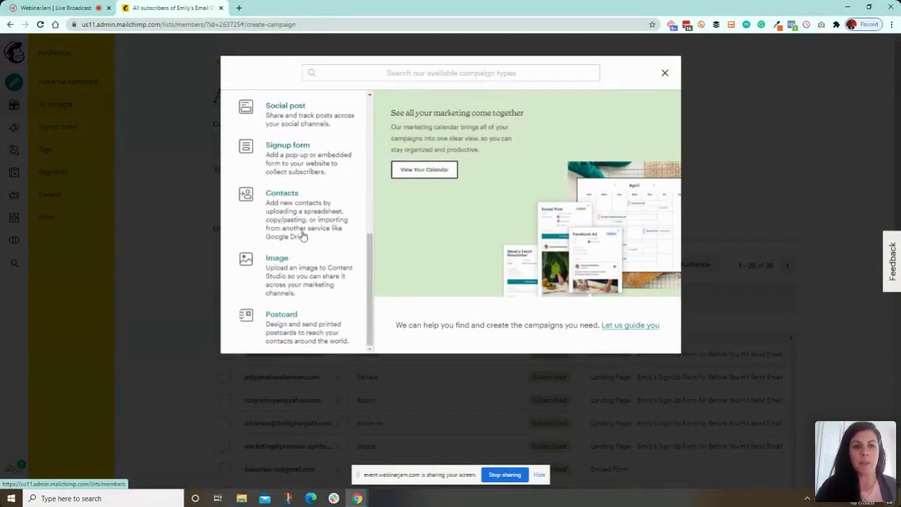
scroll(301, 232, up, 5)
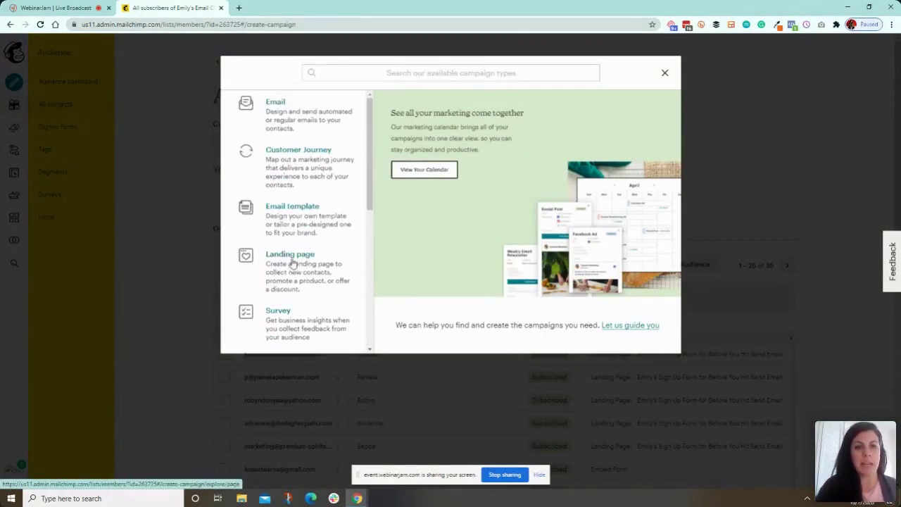
scroll(303, 271, down, 1)
scroll(299, 295, down, 2)
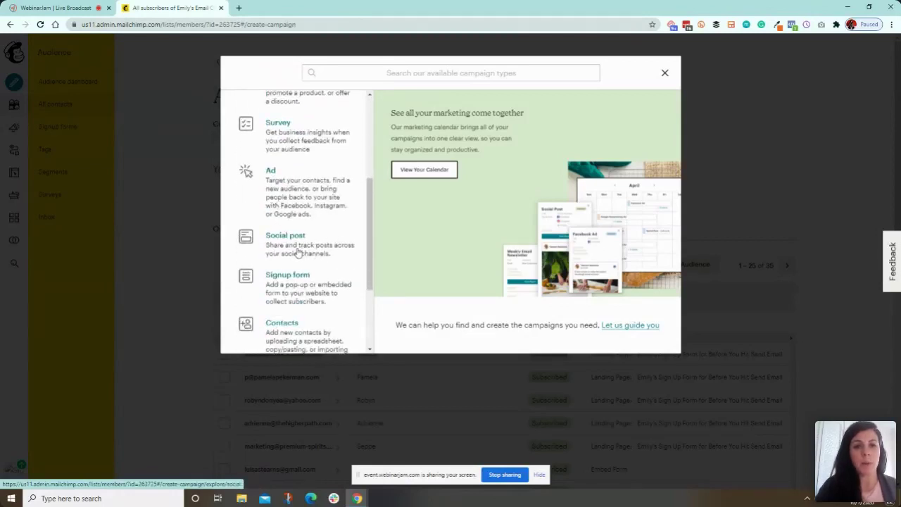
scroll(297, 251, up, 3)
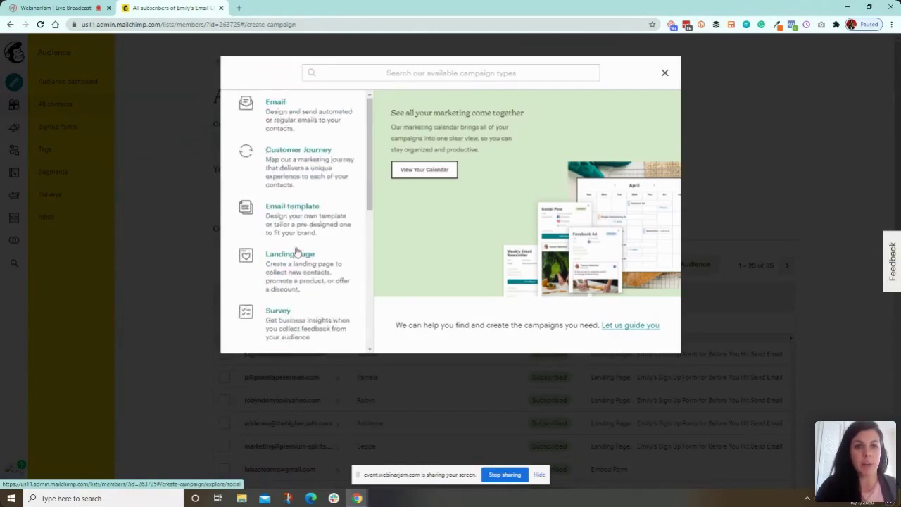
click(295, 120)
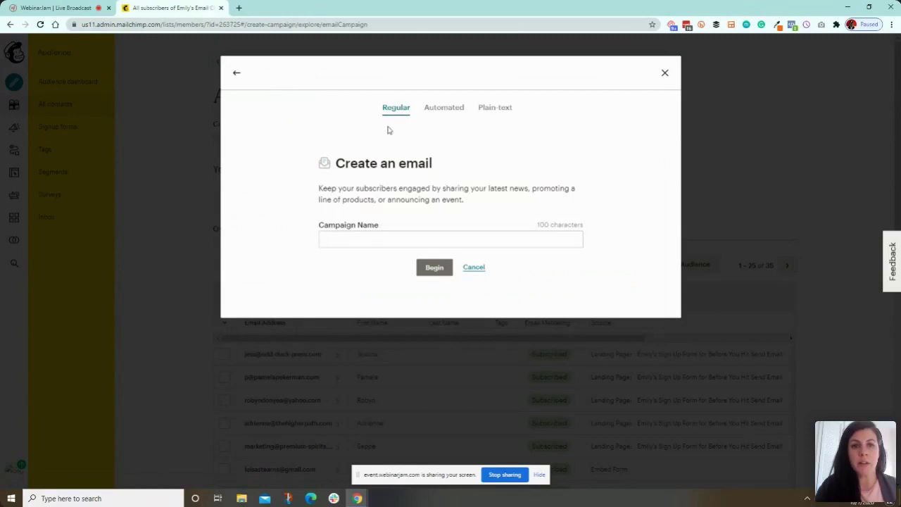
- Look through the automated email categories and choose the featured Welcome new subscribers automation
click(445, 110)
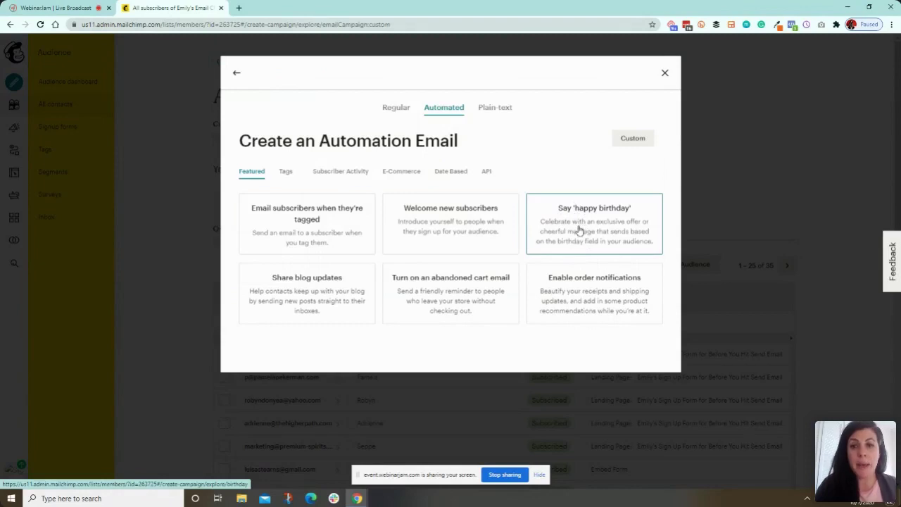
click(340, 173)
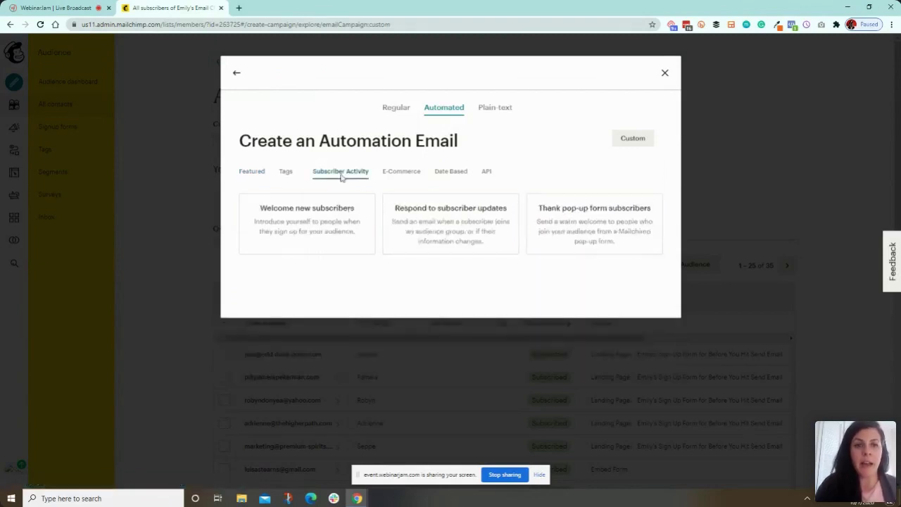
click(396, 176)
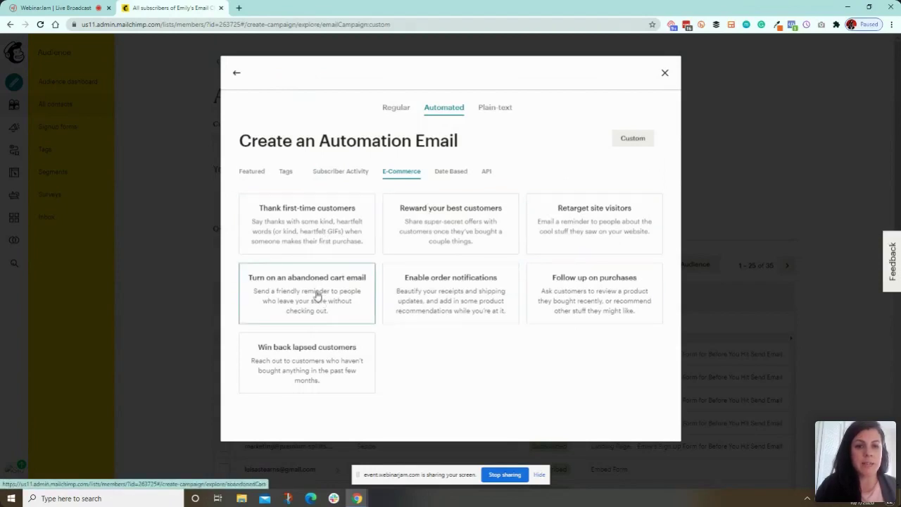
click(286, 173)
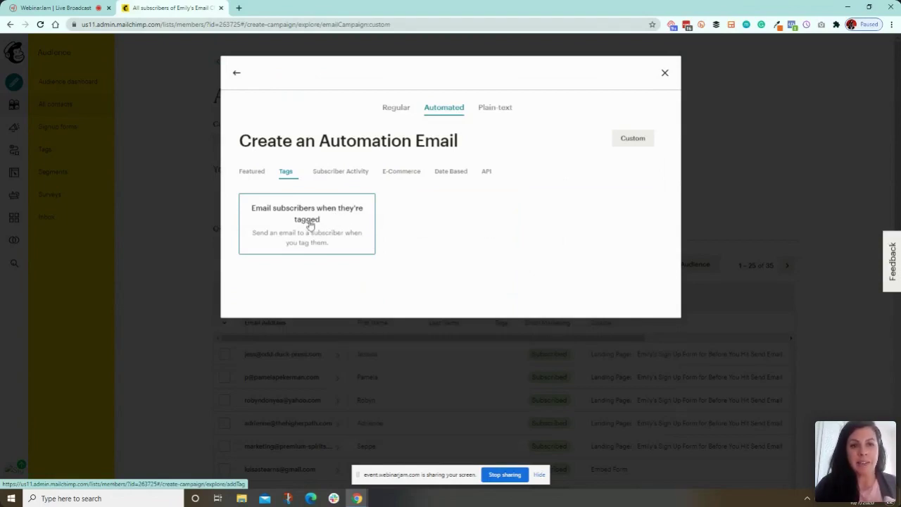
click(255, 173)
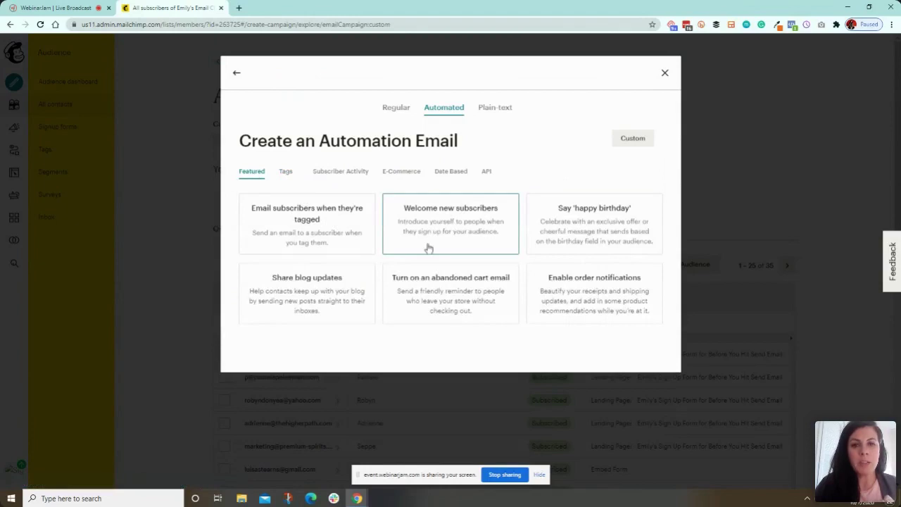
click(458, 221)
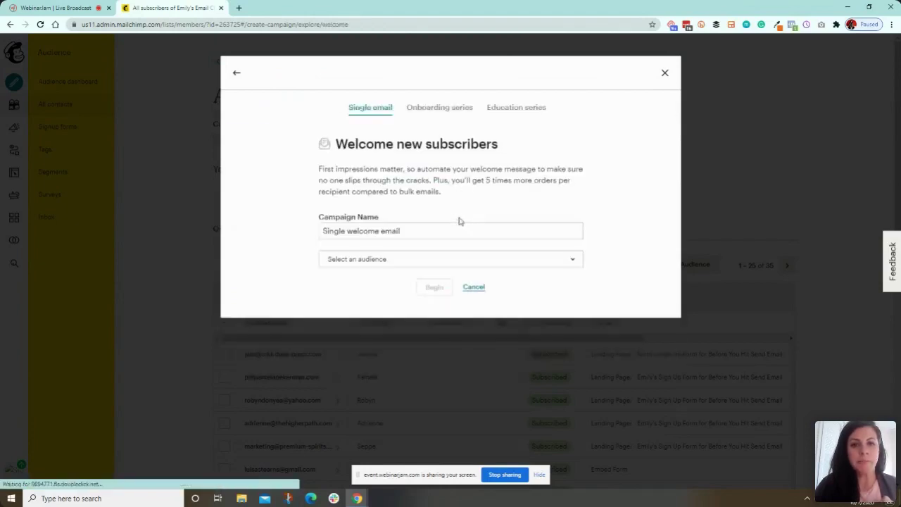
click(423, 230)
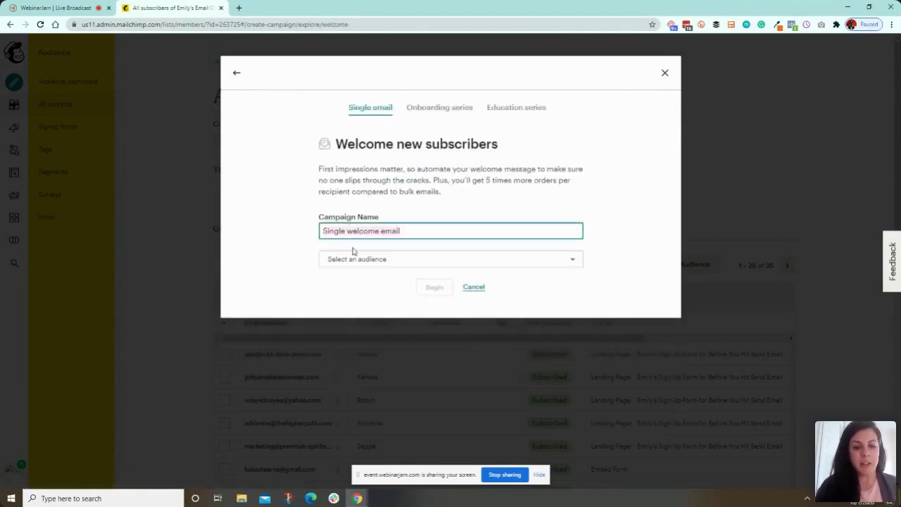
text(Welcome e)
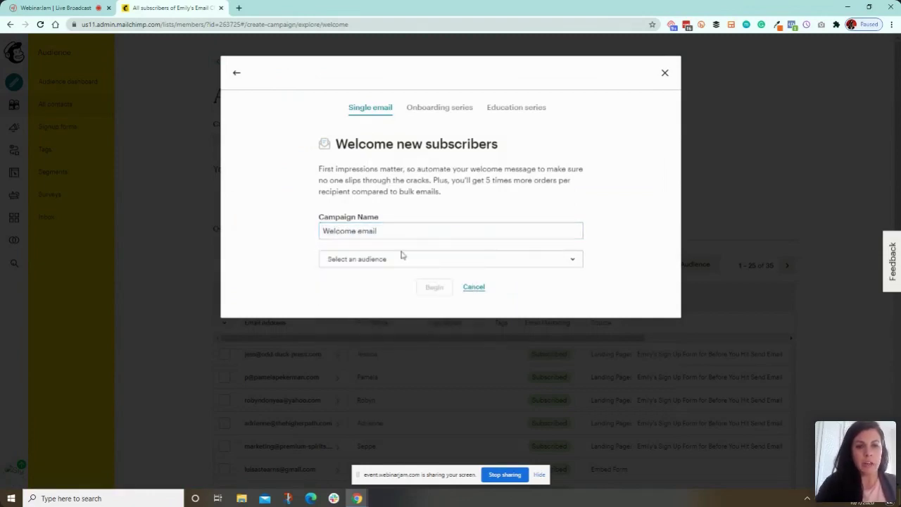
click(380, 259)
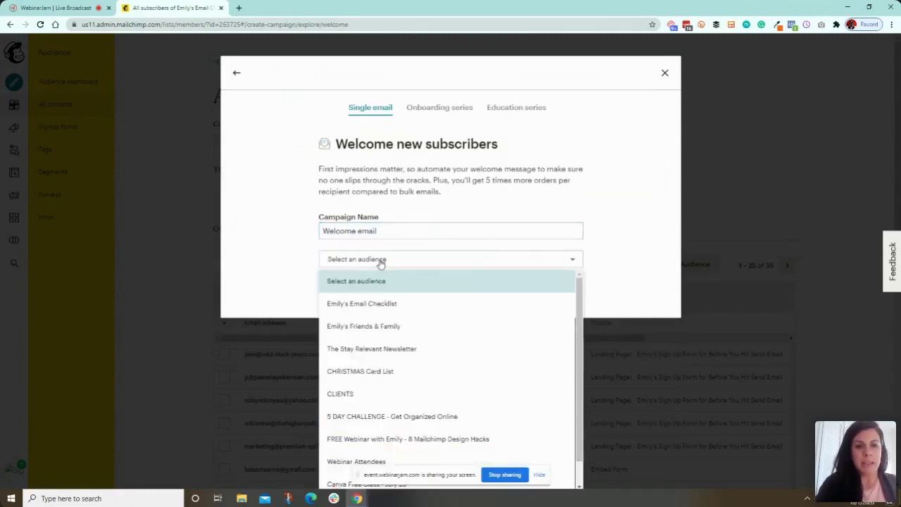
click(372, 304)
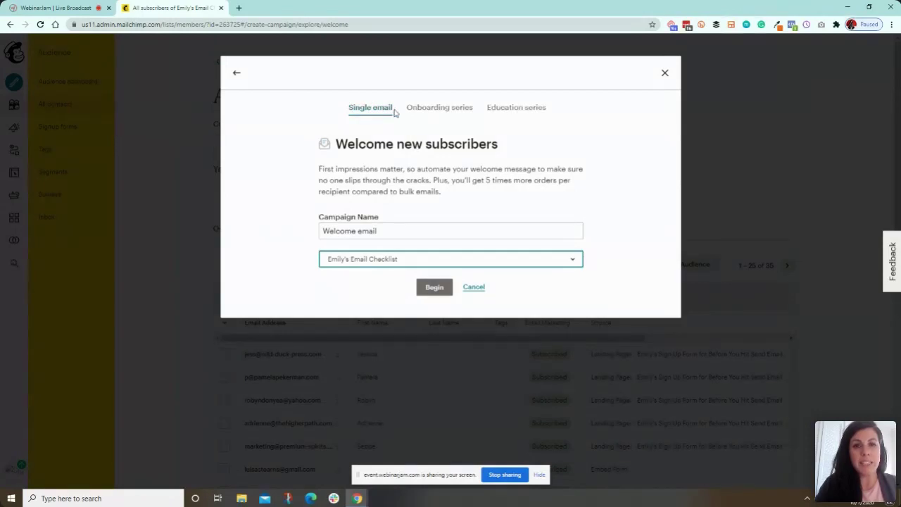
click(432, 111)
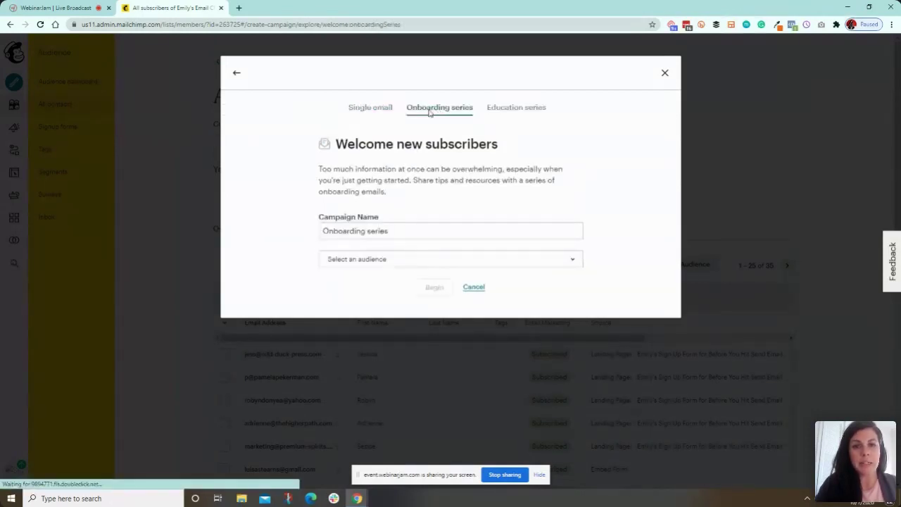
click(372, 112)
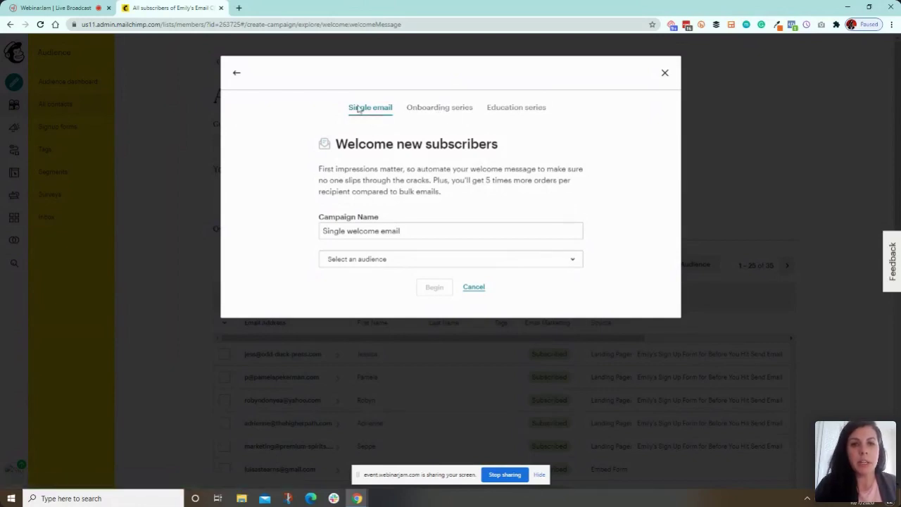
- Assign the Email Checklist audience to the single welcome email and begin the campaign draft
click(364, 258)
click(368, 303)
click(434, 288)
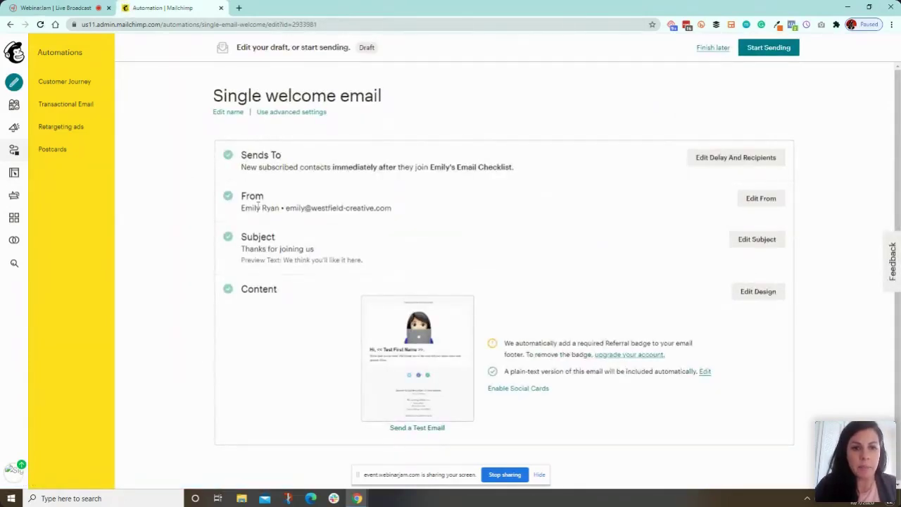
- Change the campaign's From name to the sender's first name followed by "from Westfield Creative" and save it
click(761, 198)
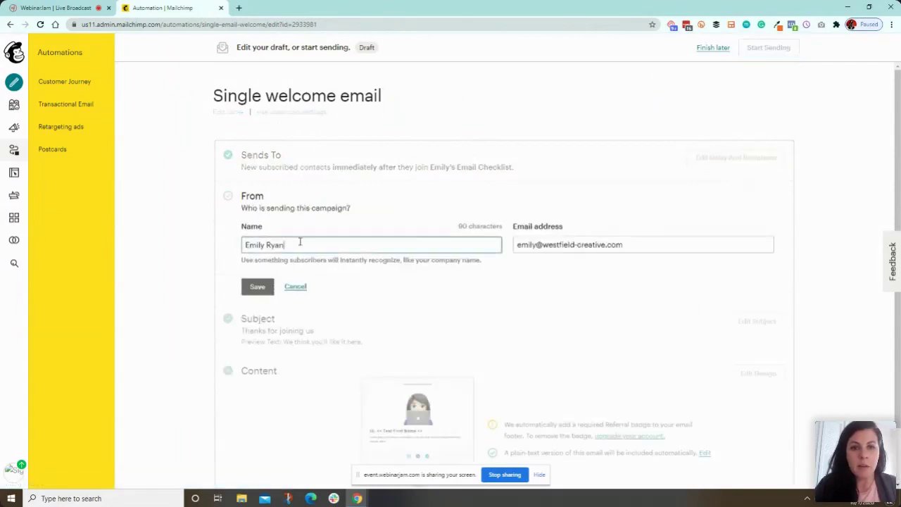
click(659, 243)
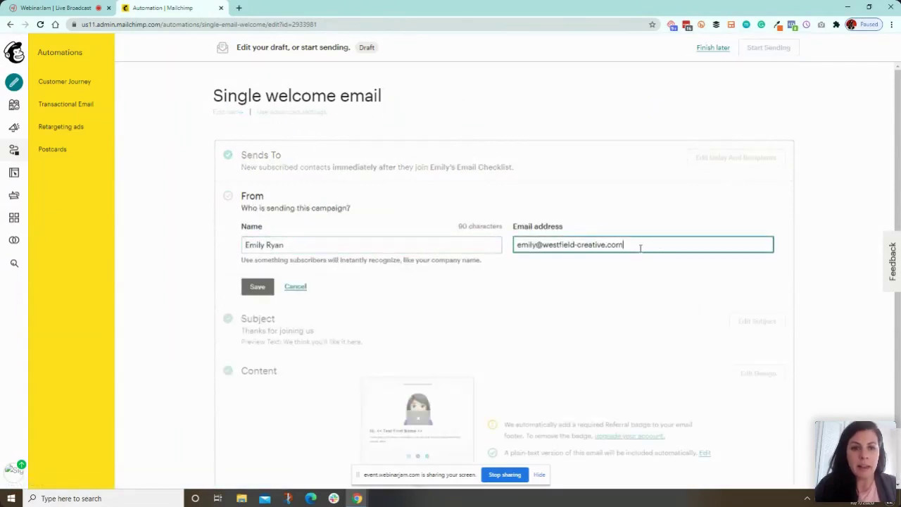
click(268, 245)
drag(285, 245, 239, 247)
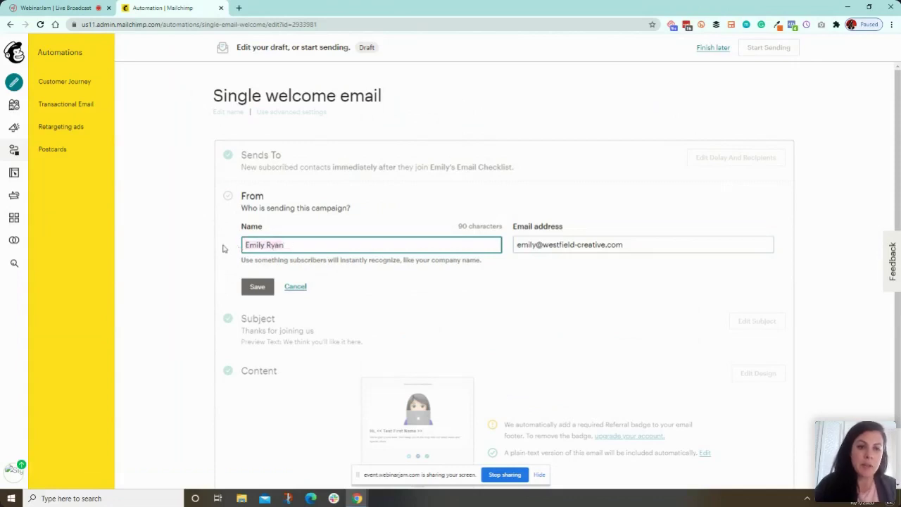
text(Westfield Creative)
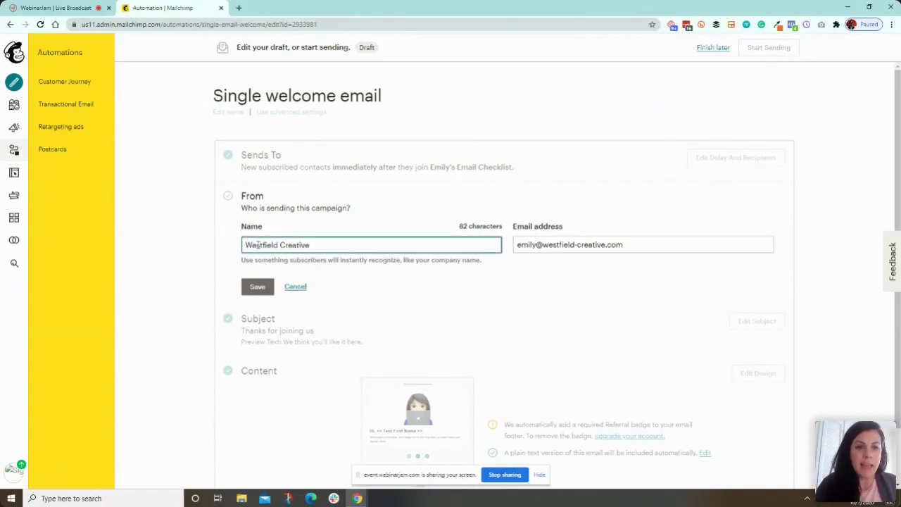
key(Home)
text(Emily from)
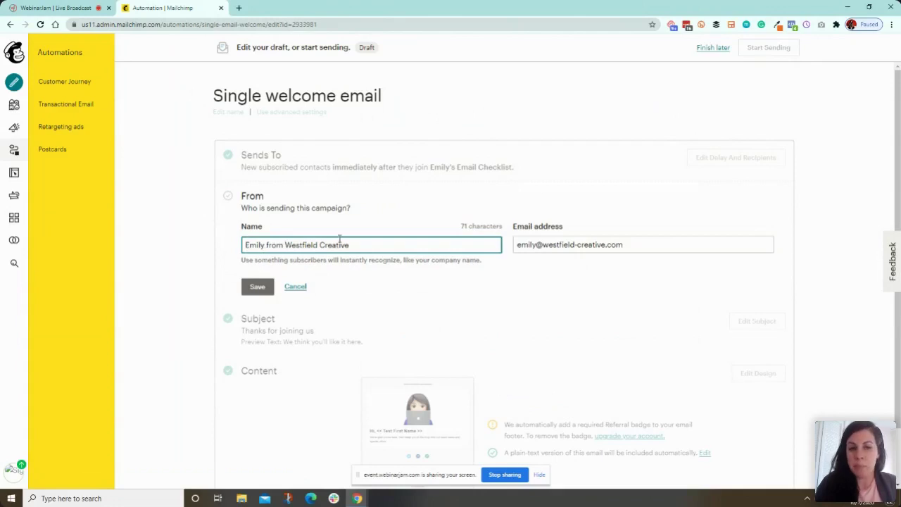
click(257, 286)
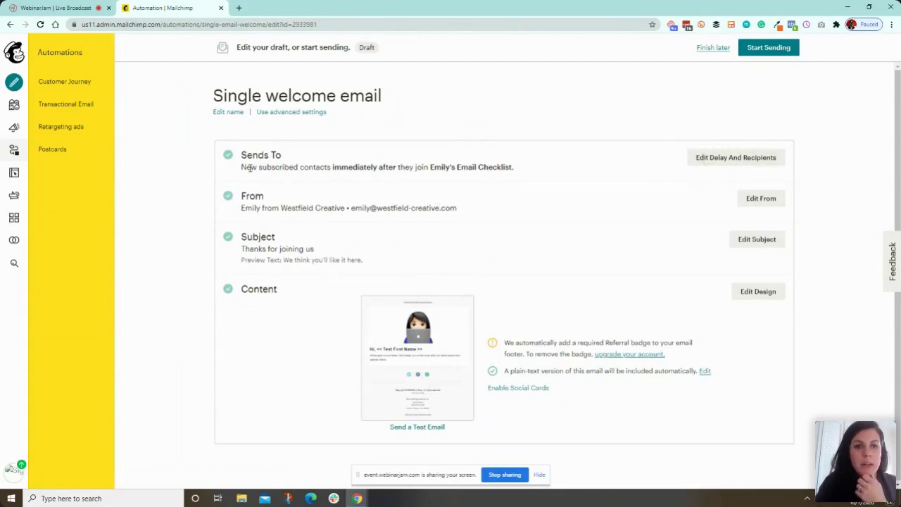
- Review the send delay options, choose Immediately for new subscribed contacts, and save the recipient settings
drag(252, 167, 328, 166)
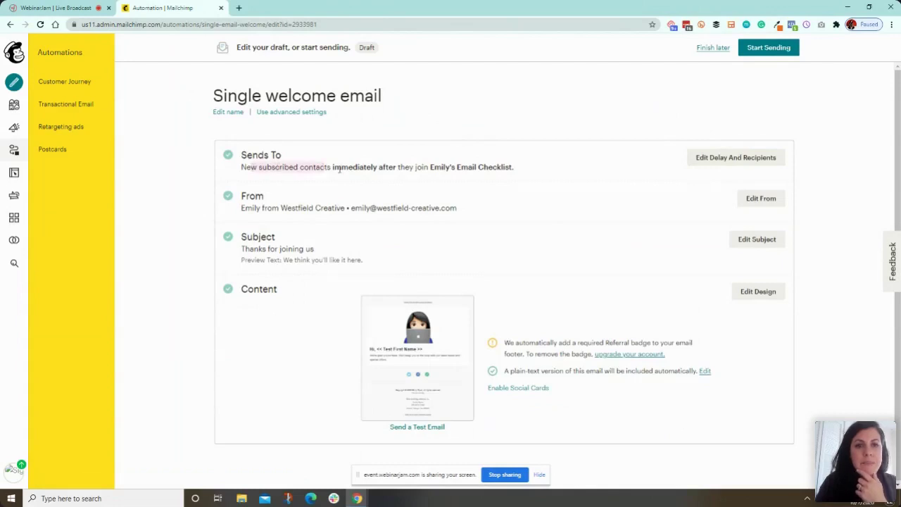
click(701, 160)
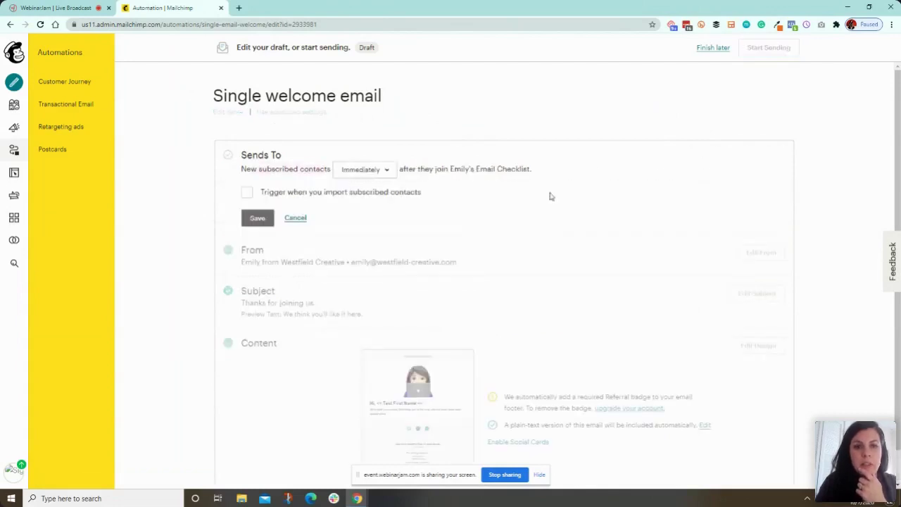
click(361, 176)
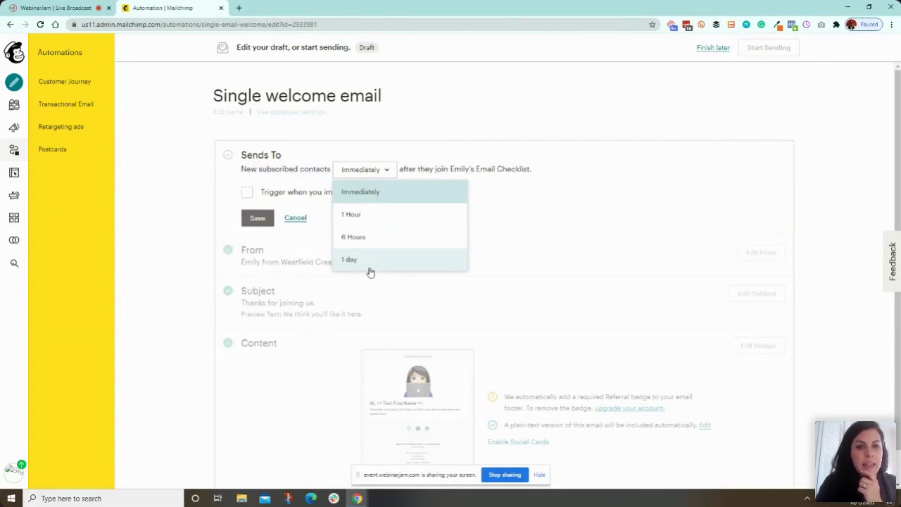
click(395, 196)
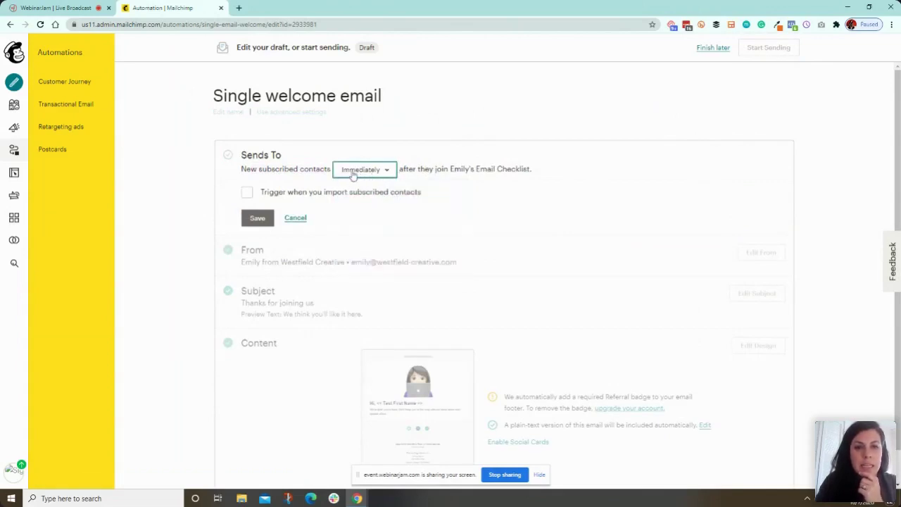
click(257, 219)
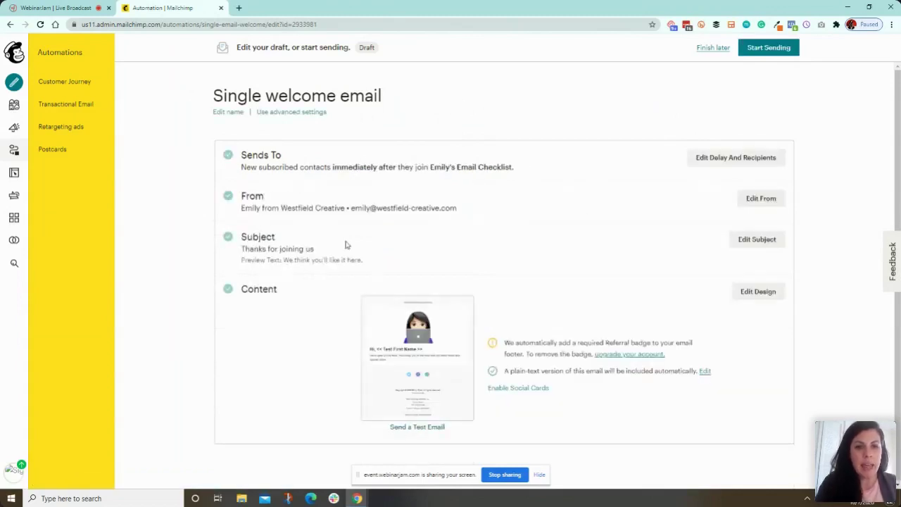
- Open the campaign's subject settings and review the best-practice tips on subject line length and emoji use
click(751, 242)
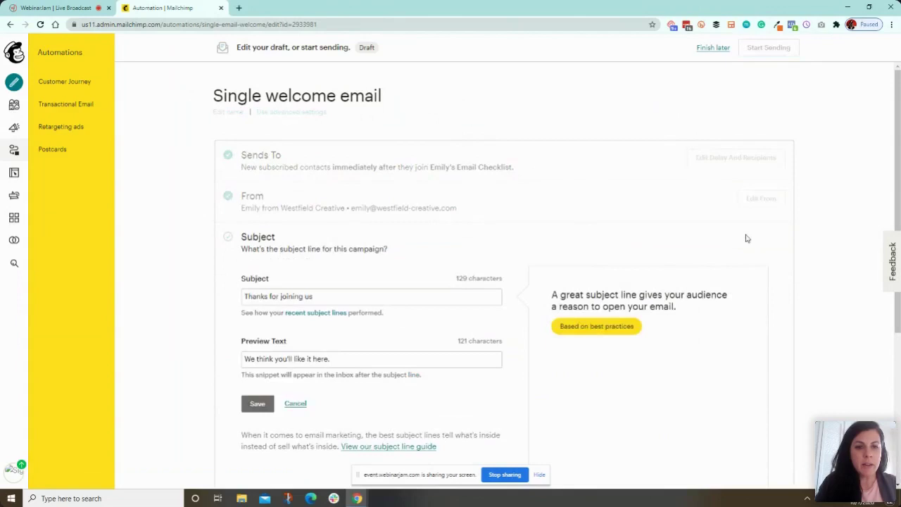
scroll(685, 294, down, 2)
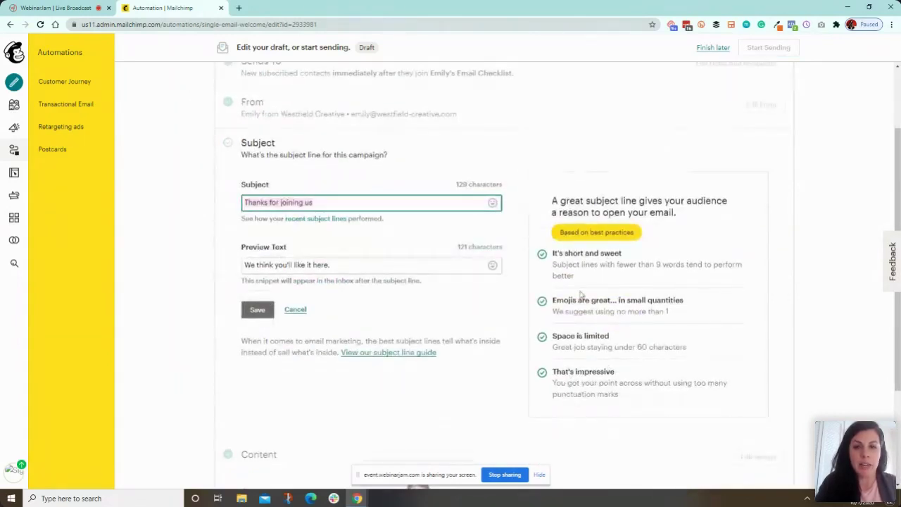
drag(552, 265, 690, 279)
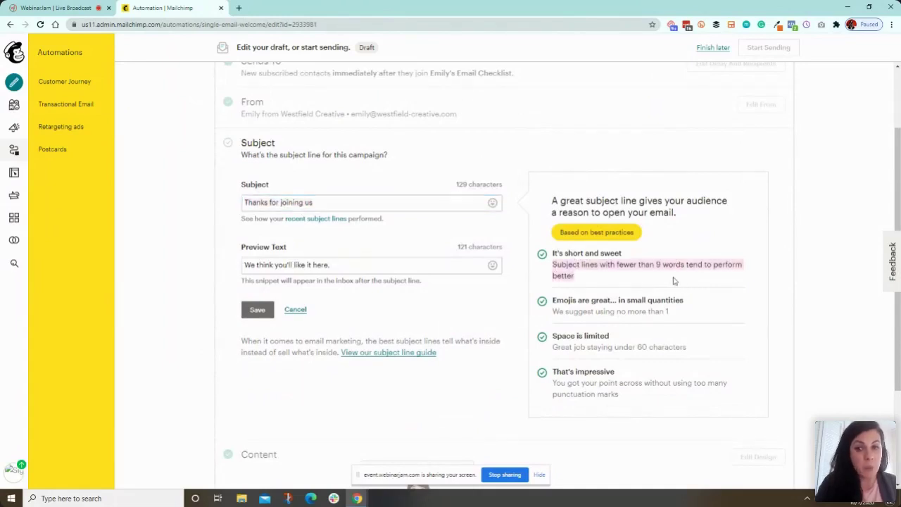
click(582, 282)
drag(581, 275, 581, 265)
click(581, 280)
click(342, 203)
drag(267, 200, 236, 204)
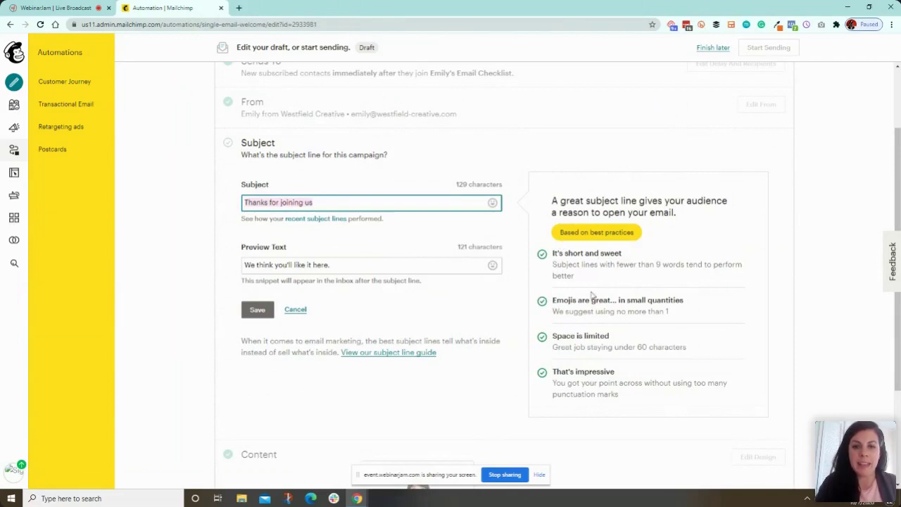
drag(568, 299, 695, 303)
click(688, 320)
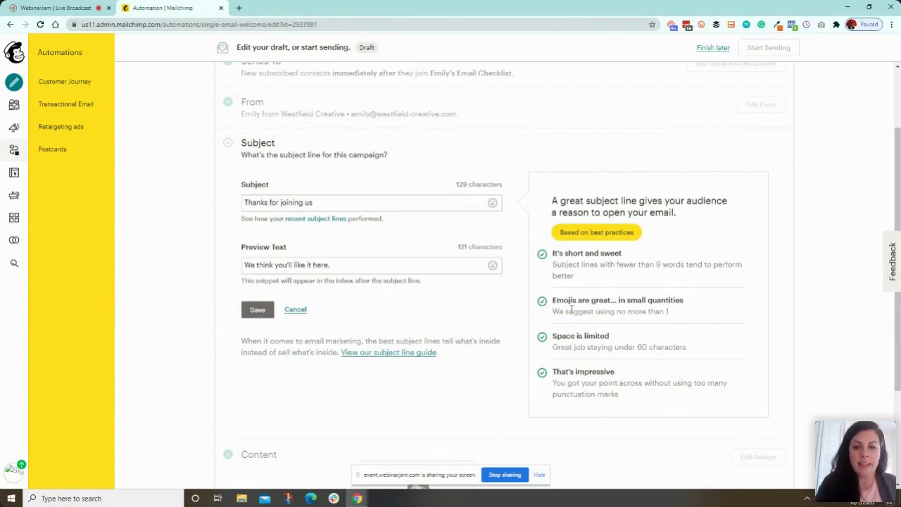
- Replace the campaign's subject line with "We're so glad you're here."
triple_click(331, 201)
text(We're so gla)
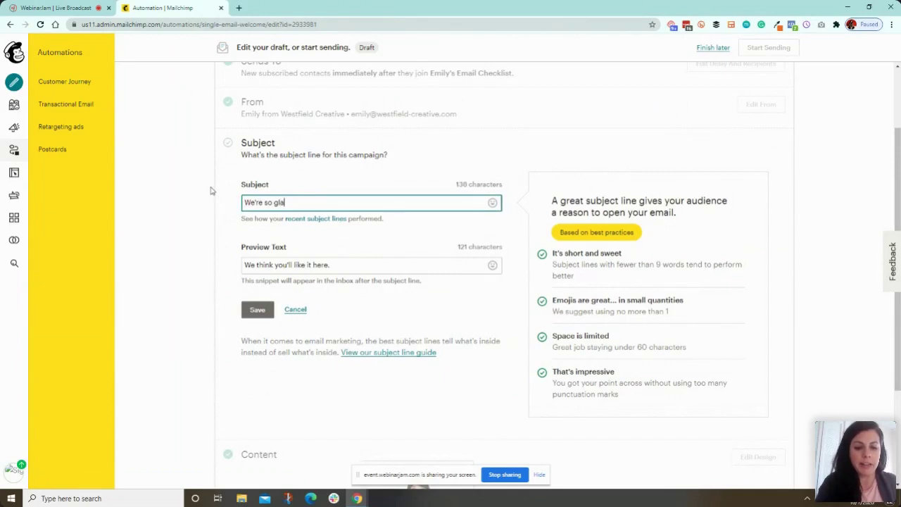
text(d you're here.)
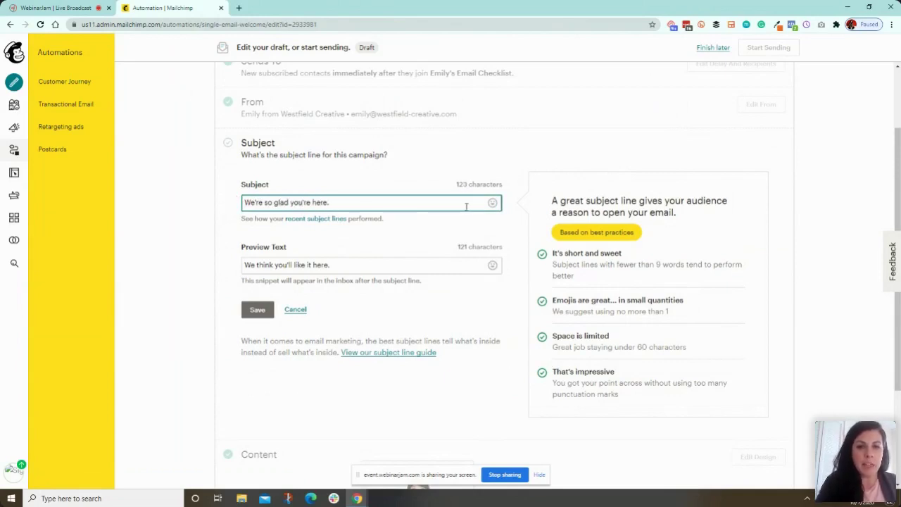
- Browse the emoji categories for the subject line and add the autumn leaves emoji at its end
click(491, 203)
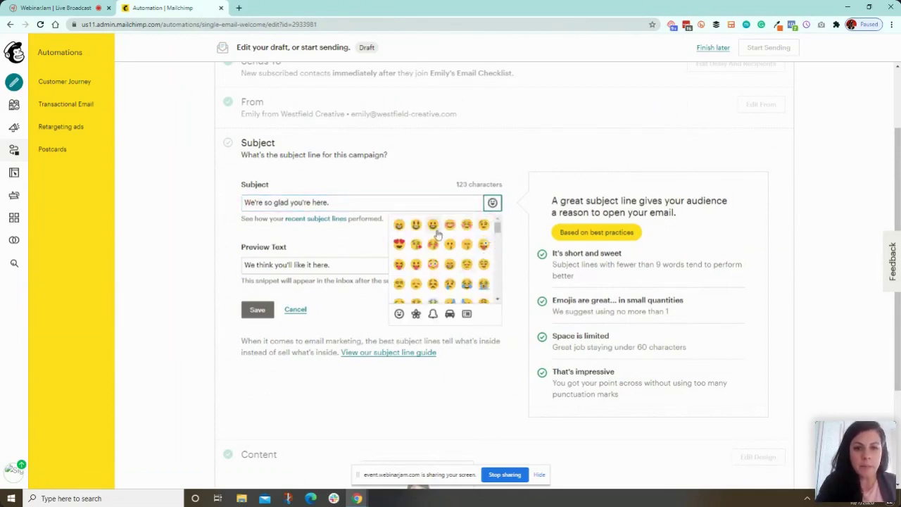
scroll(437, 243, down, 10)
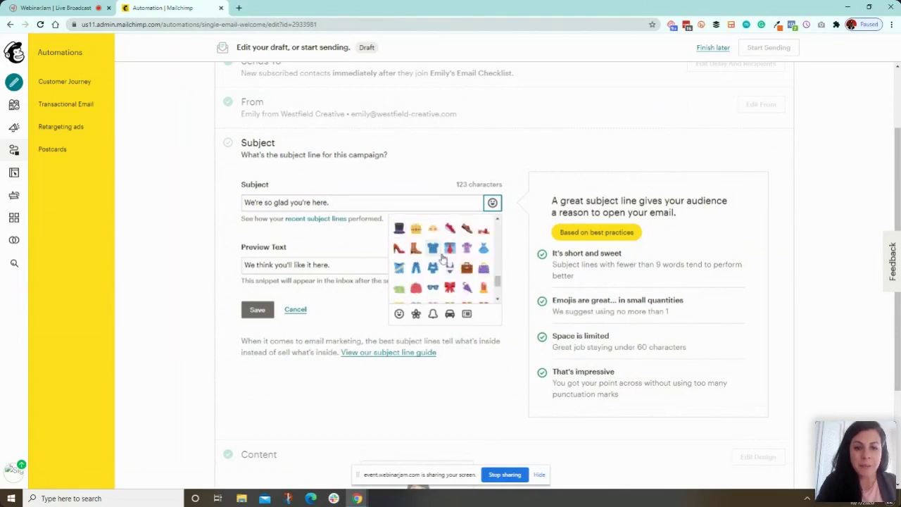
scroll(442, 258, up, 3)
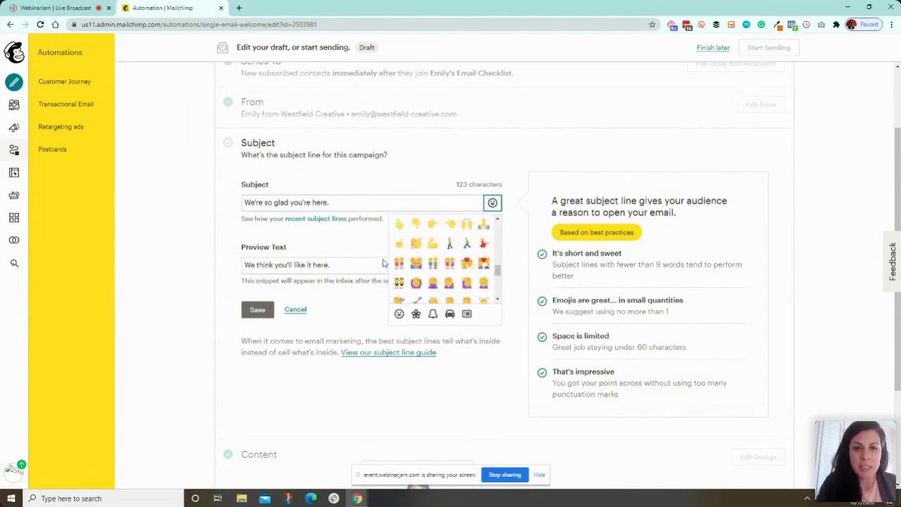
scroll(432, 265, up, 3)
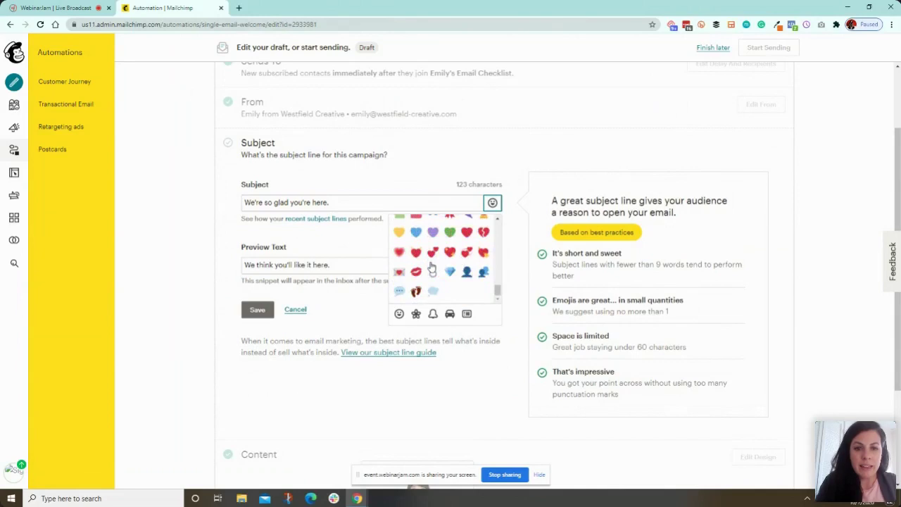
click(433, 314)
scroll(435, 282, up, 5)
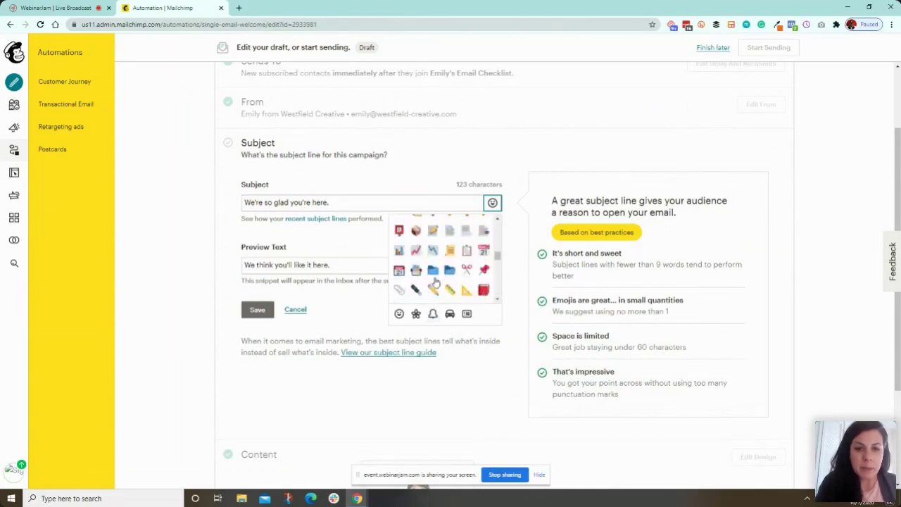
scroll(435, 281, down, 2)
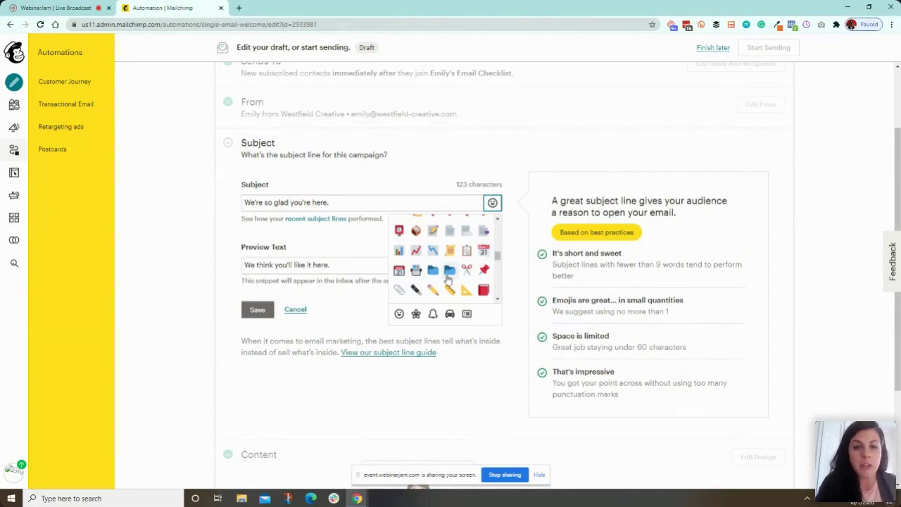
scroll(452, 263, up, 2)
scroll(452, 262, up, 1)
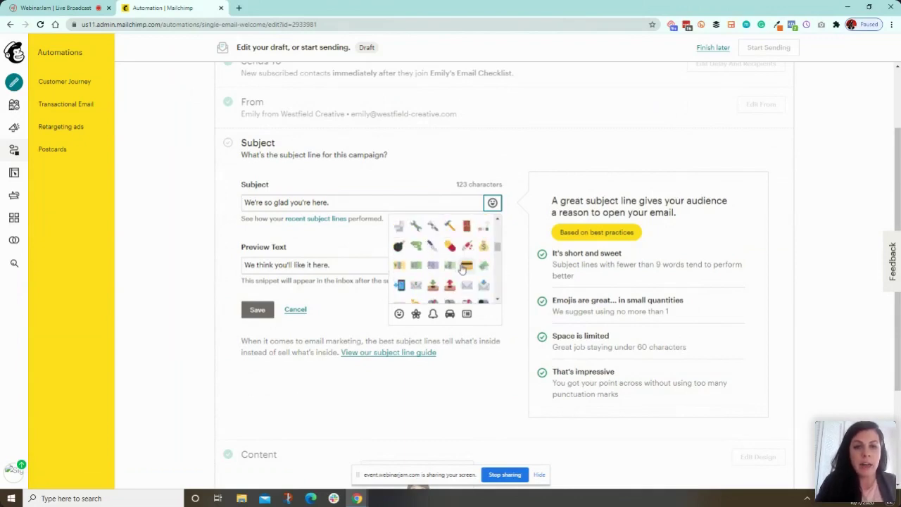
click(416, 314)
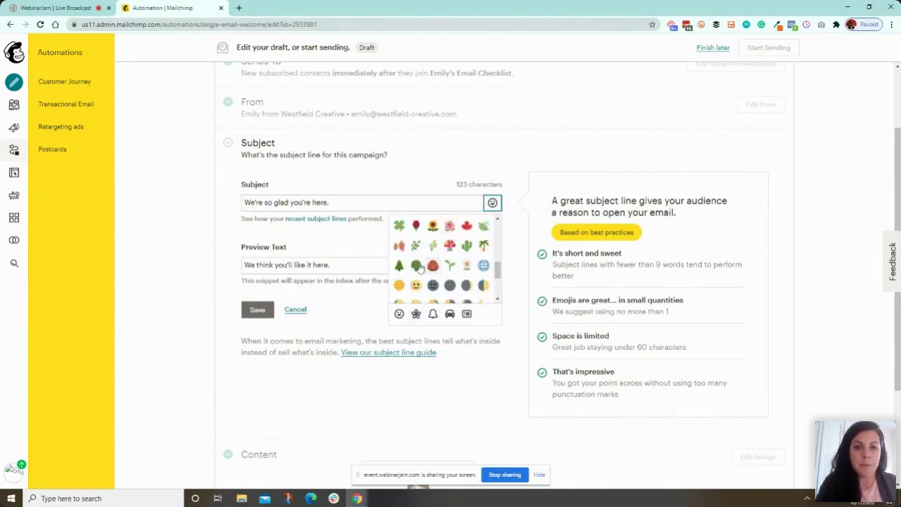
click(399, 246)
click(337, 203)
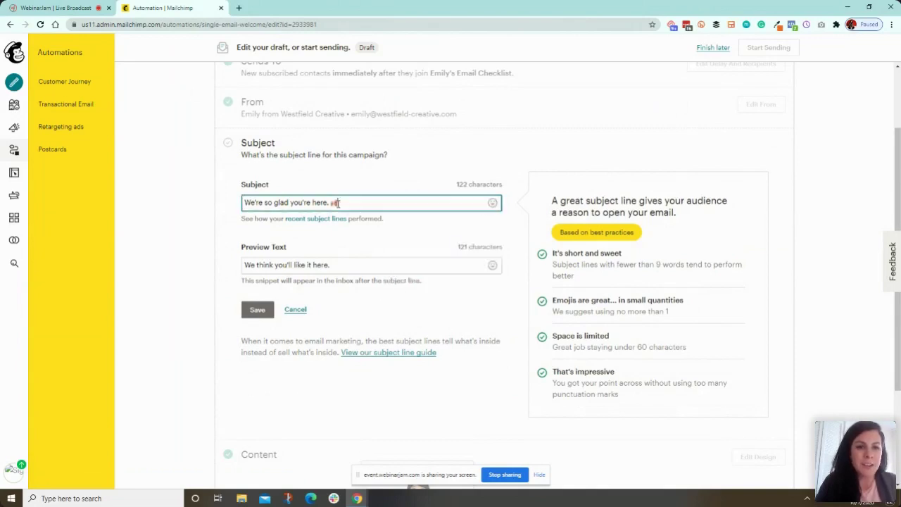
- Replace the preview text with "Here's what you can expect from us..." and save the subject settings
drag(334, 264, 214, 266)
key(BackSpace)
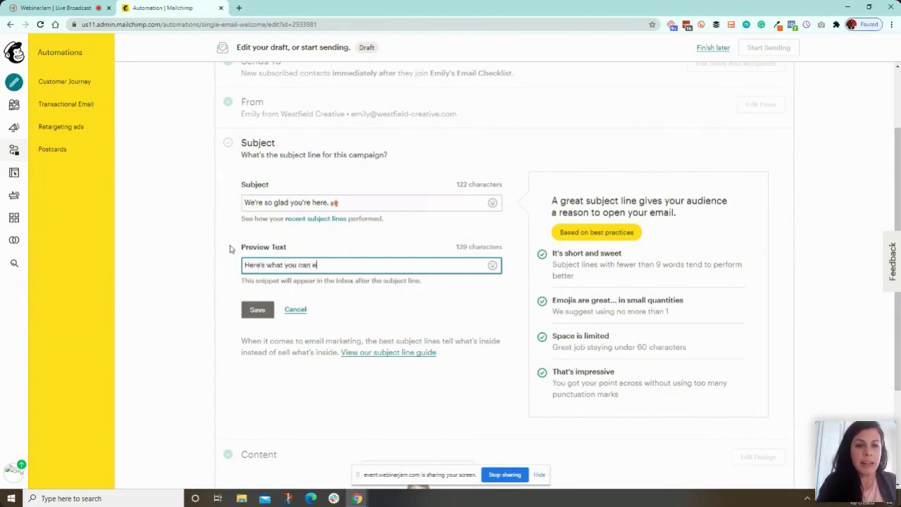
text(rom)
key(BackSpace)
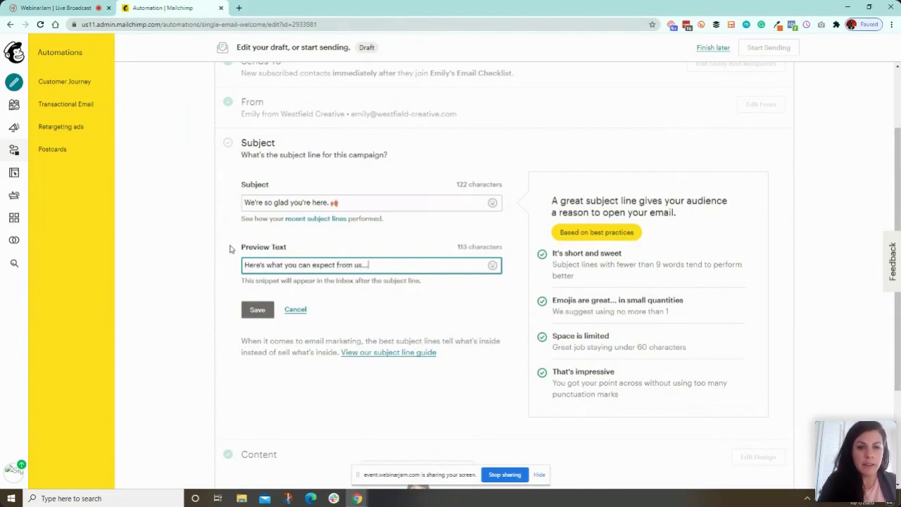
click(255, 310)
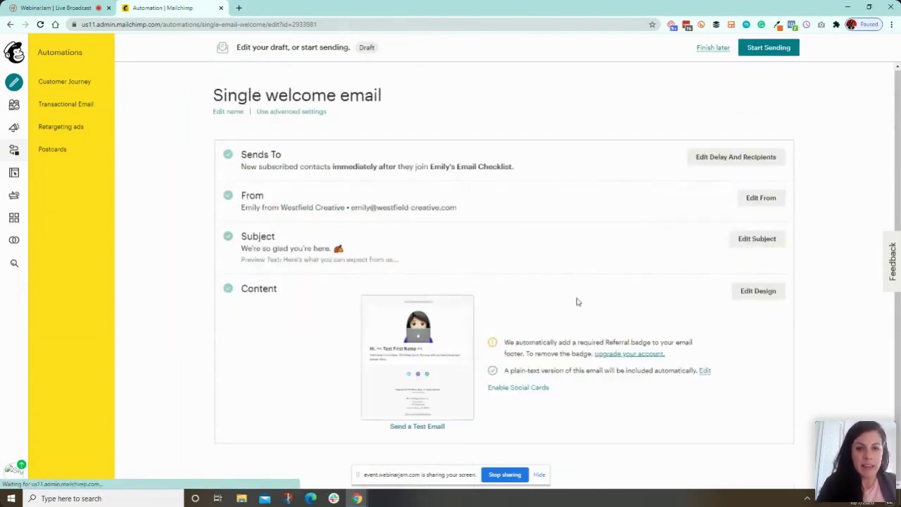
- Open the email design, shrink the header image of the woman with a laptop to less than half its size, and save it
click(753, 295)
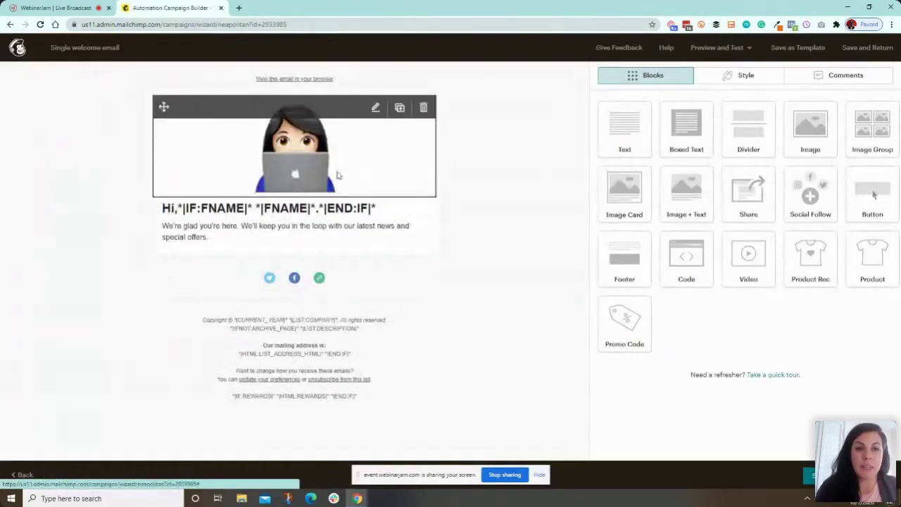
click(375, 159)
drag(885, 203, 706, 221)
click(626, 447)
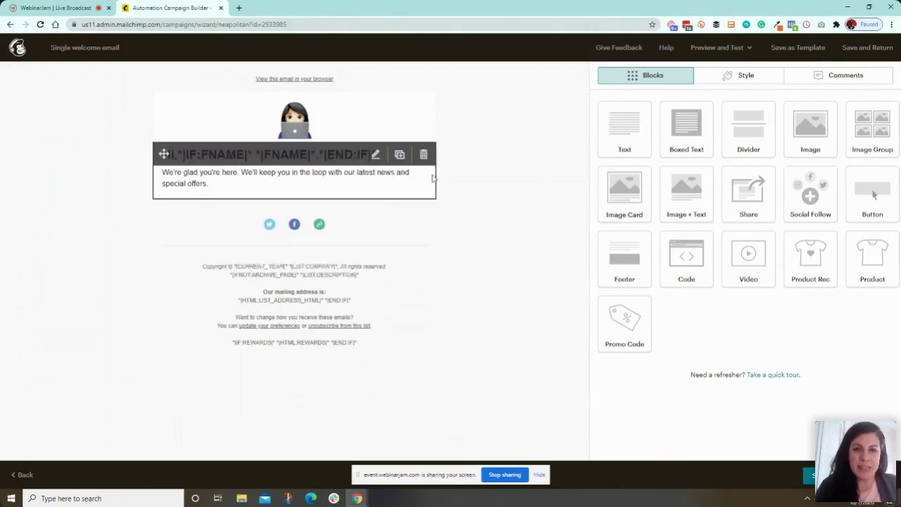
- Add an image block below the greeting text and fill it with Welcome (3).png from the uploaded files
drag(800, 149, 386, 200)
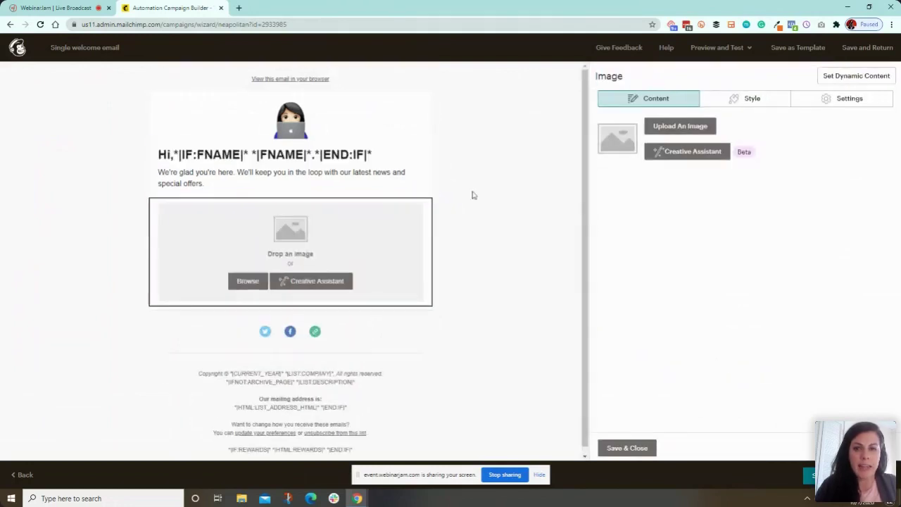
click(690, 126)
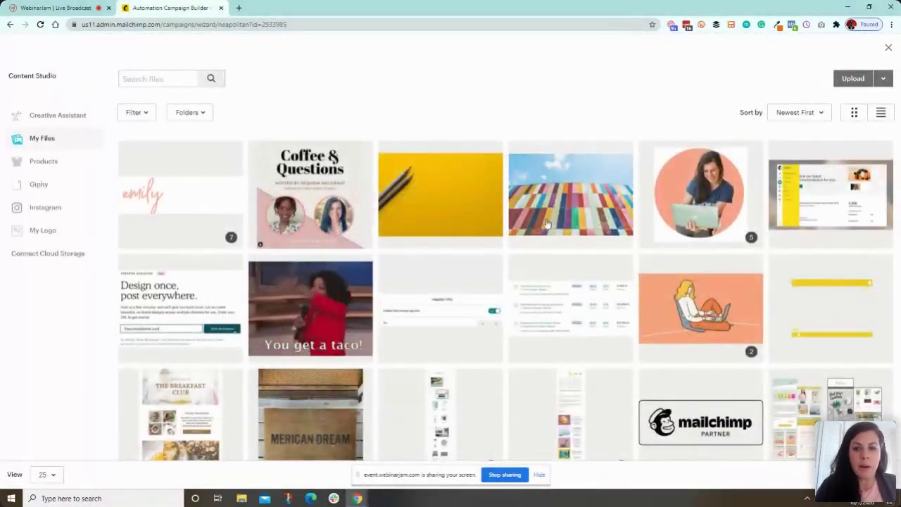
scroll(546, 223, down, 3)
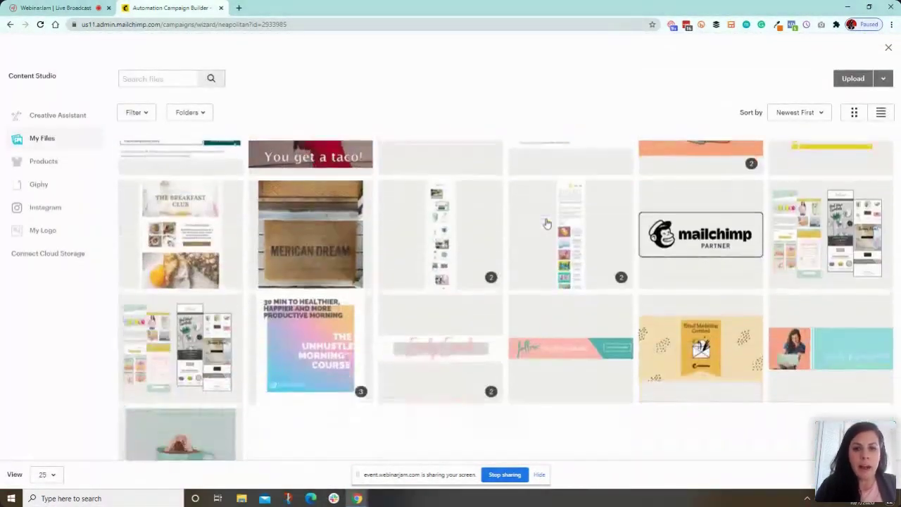
click(429, 346)
click(874, 78)
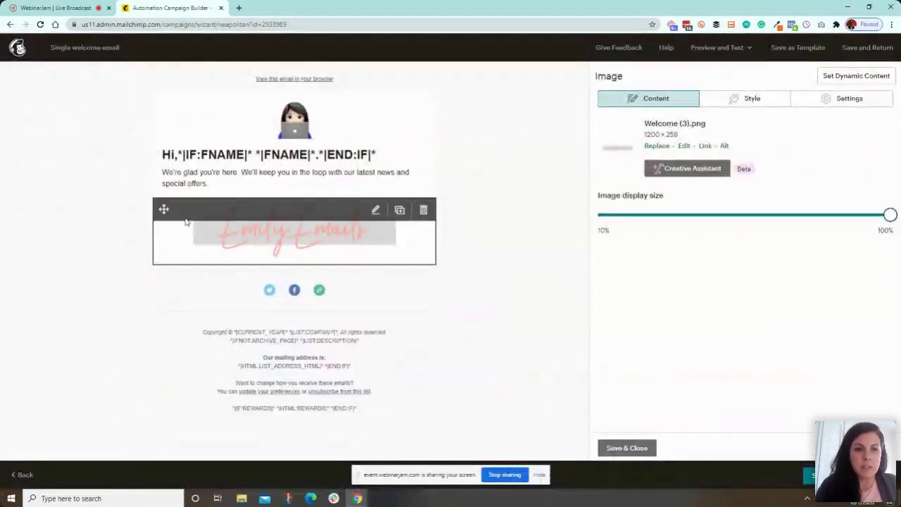
- Move the Welcome (3).png banner above the greeting text, reduce its display size to roughly three quarters, and save the block
drag(164, 209, 185, 159)
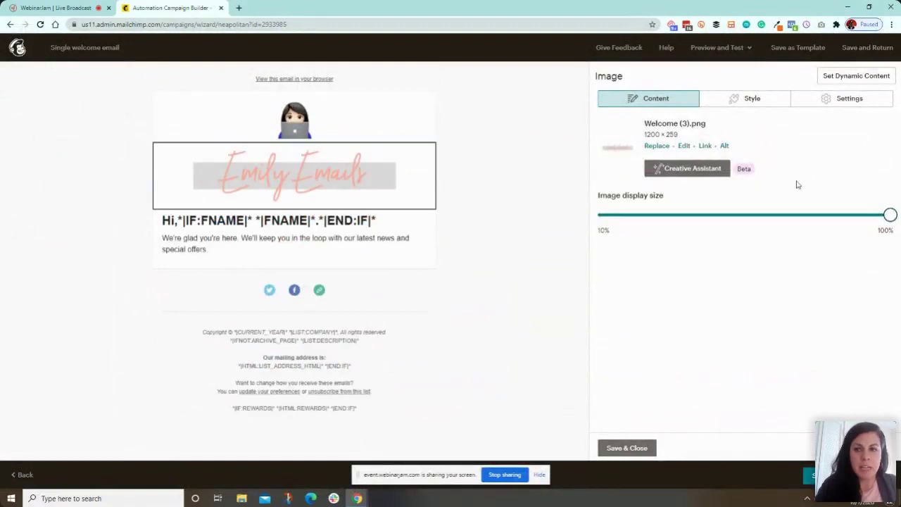
drag(890, 214, 820, 214)
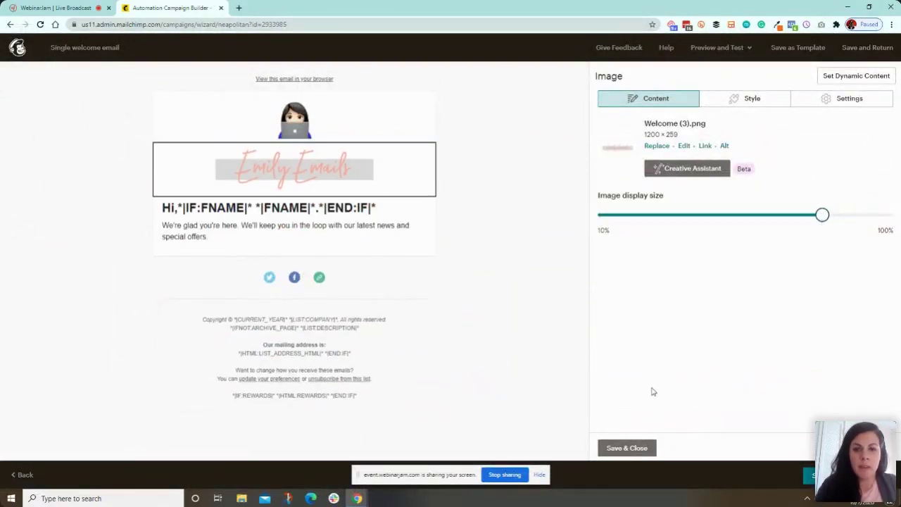
click(635, 448)
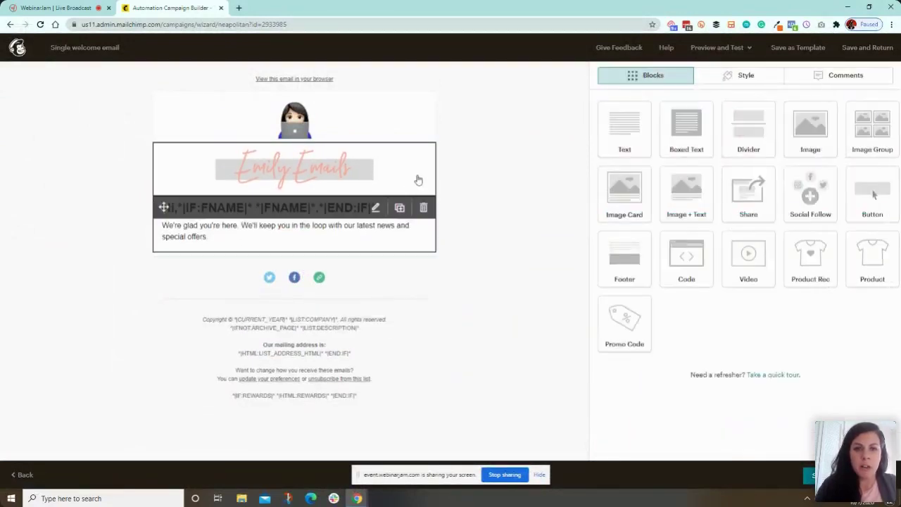
- Set the email's page background color to white (#ffffff) and save the page style
click(729, 79)
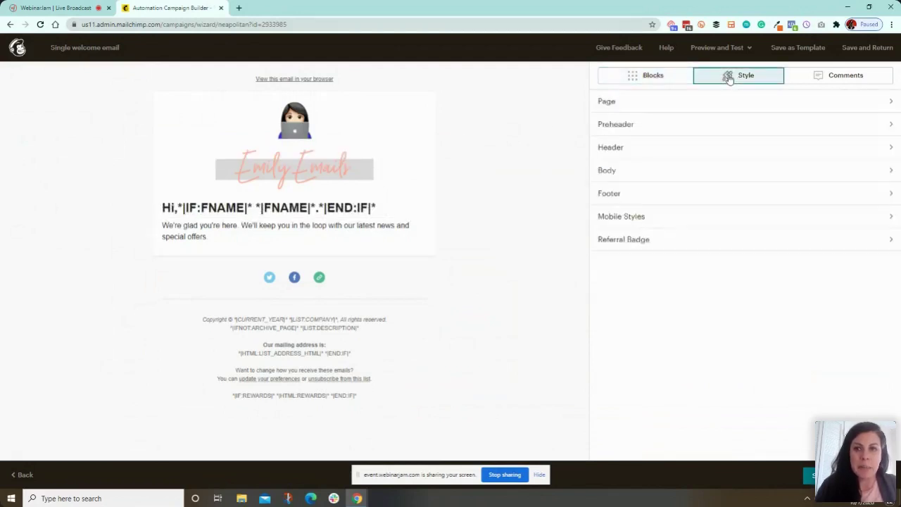
click(651, 104)
click(622, 136)
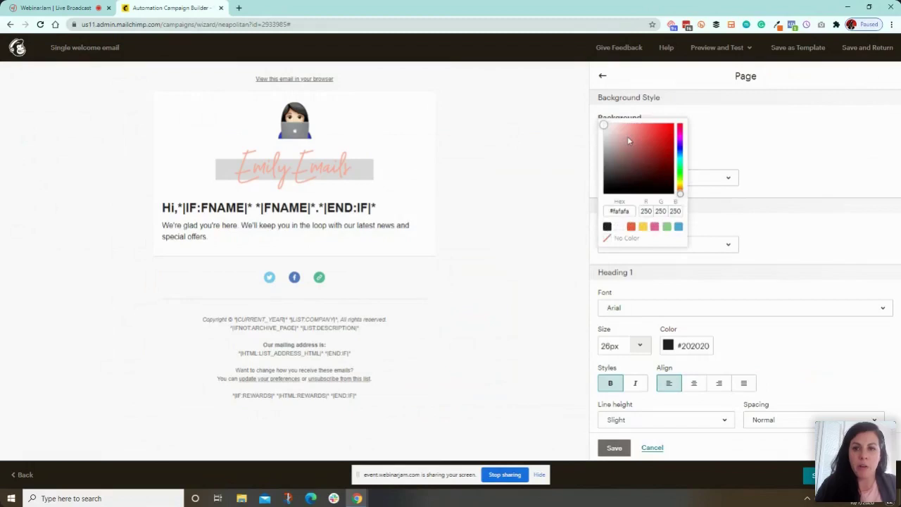
click(617, 134)
click(604, 125)
click(599, 117)
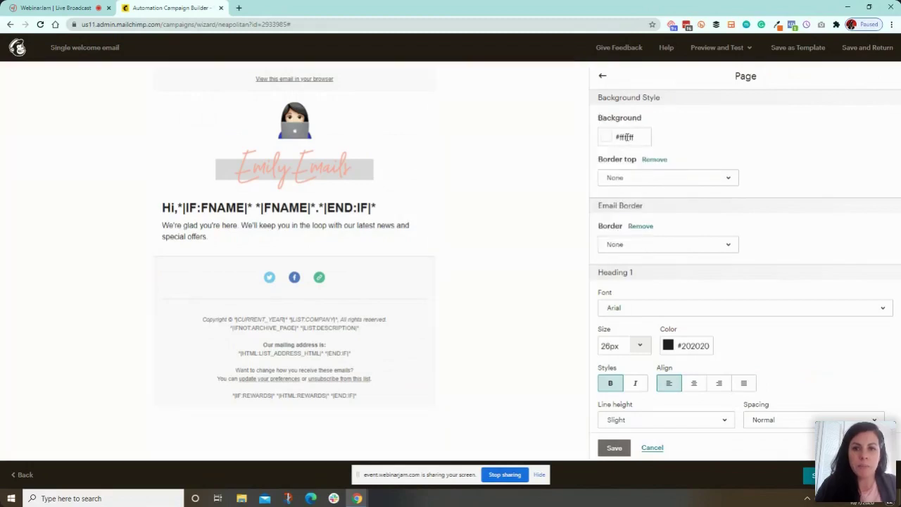
click(624, 136)
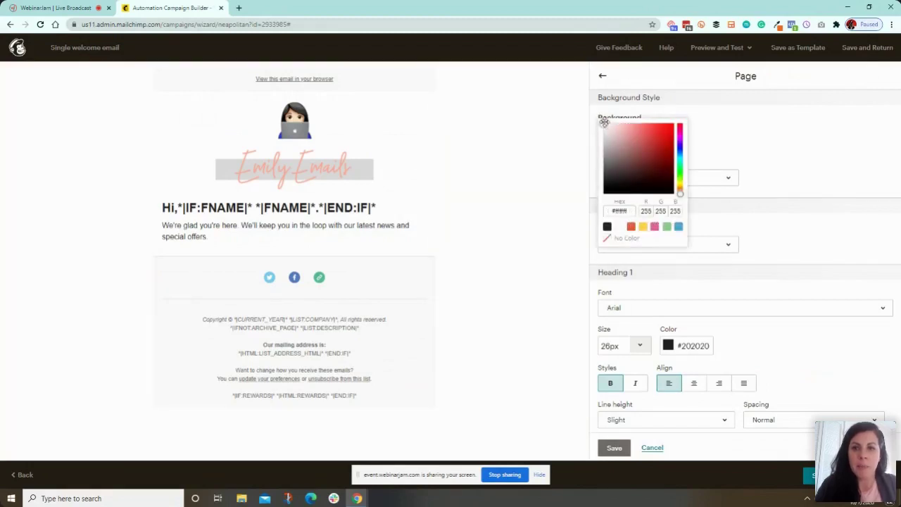
click(731, 133)
click(613, 448)
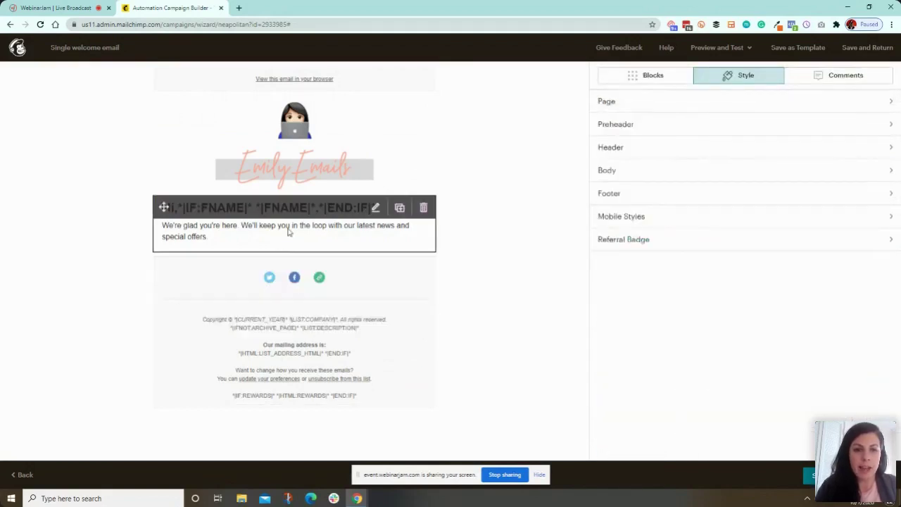
- Open the greeting text block, review its IF:FNAME, FNAME and END:IF merge tags, and save and close the block
click(350, 250)
drag(598, 161, 811, 154)
click(811, 153)
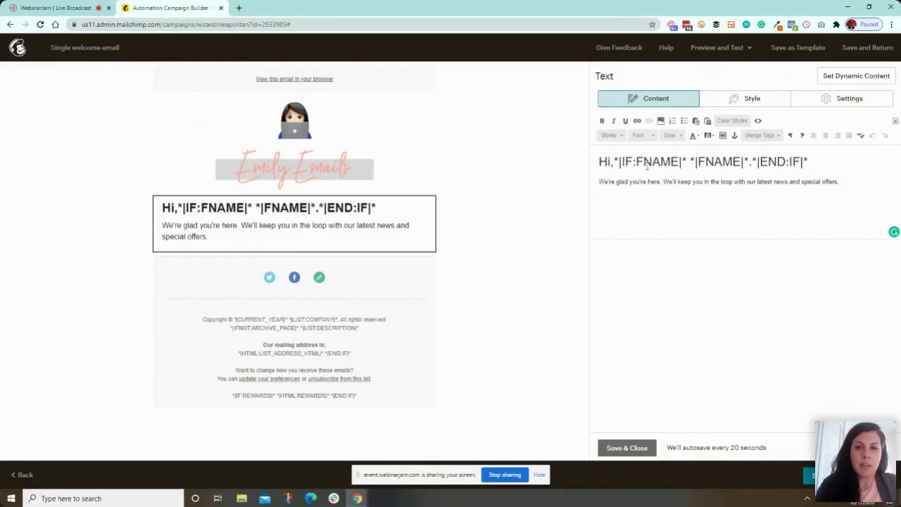
drag(620, 161, 682, 161)
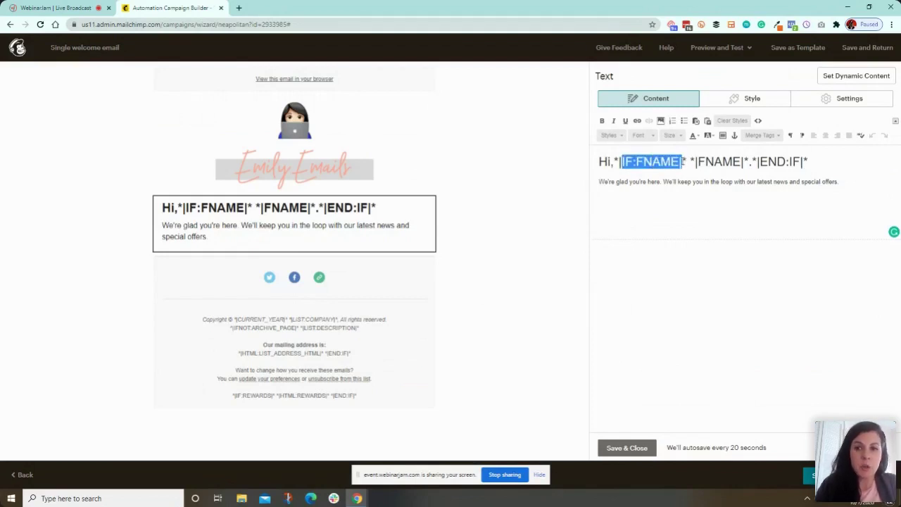
click(626, 448)
- Preview the email with live merge tag info enabled, check the personalized greeting line, and close the preview
click(720, 49)
click(715, 75)
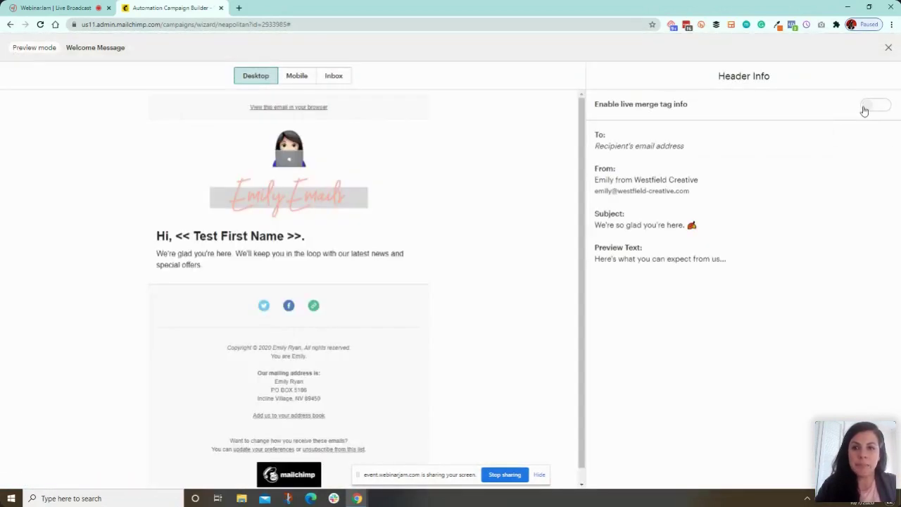
click(869, 105)
drag(158, 238, 248, 240)
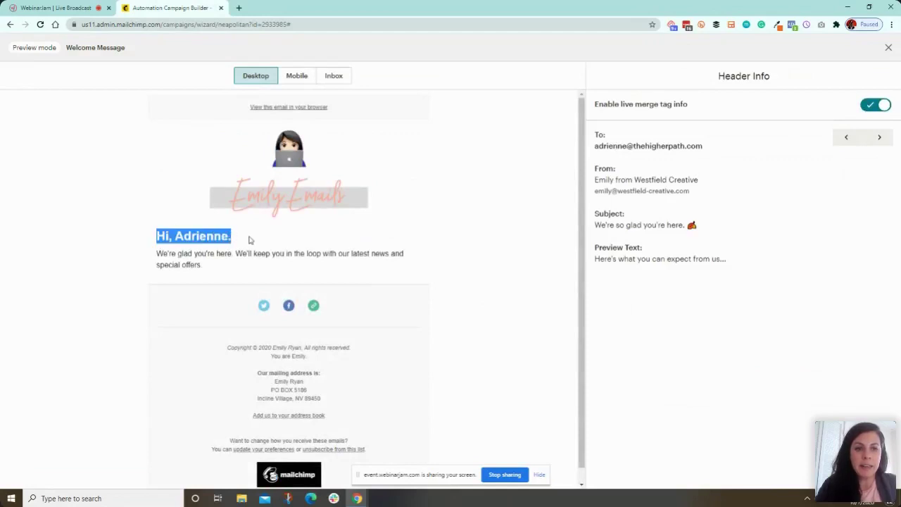
click(247, 243)
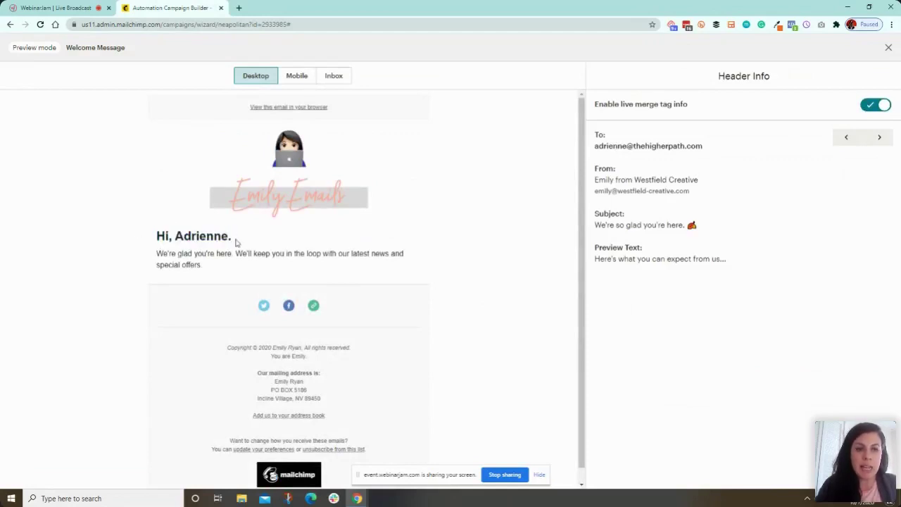
click(888, 48)
- Delete the period between the FNAME and END:IF merge tags in the greeting heading
click(337, 225)
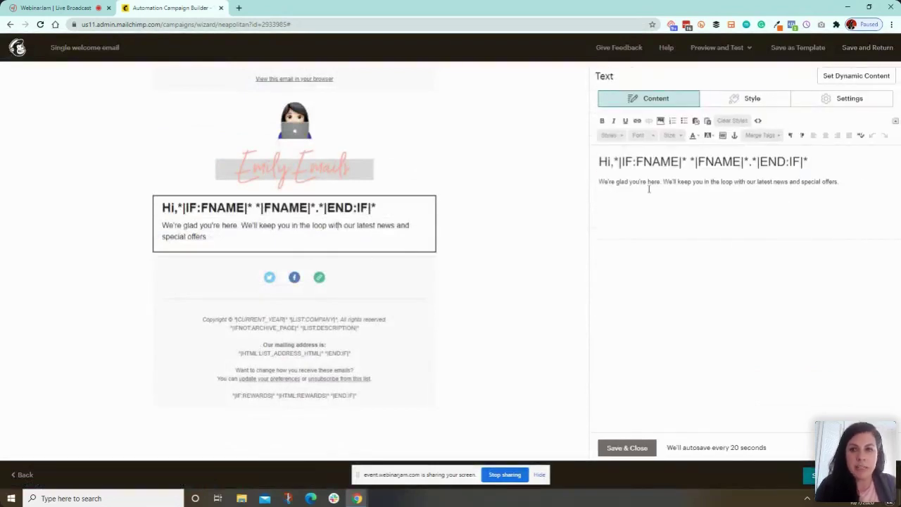
click(752, 161)
key(BackSpace)
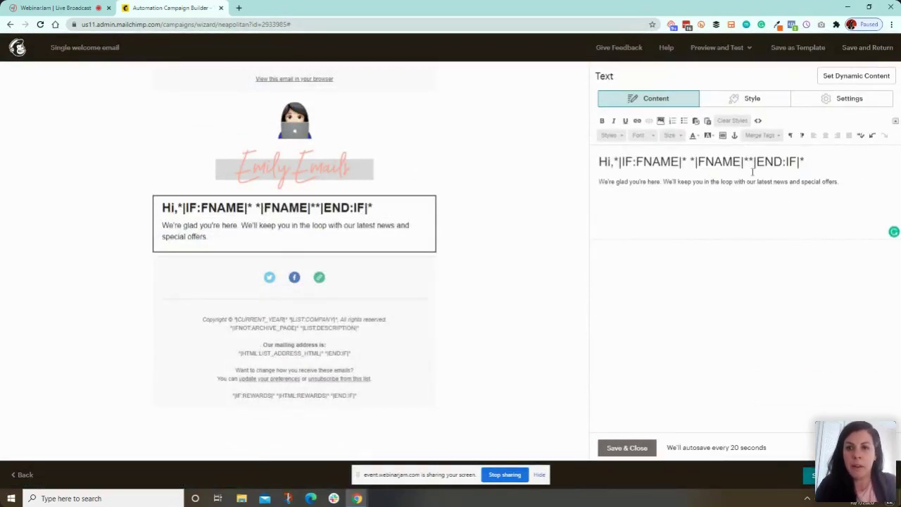
drag(597, 162, 571, 165)
click(812, 162)
click(624, 183)
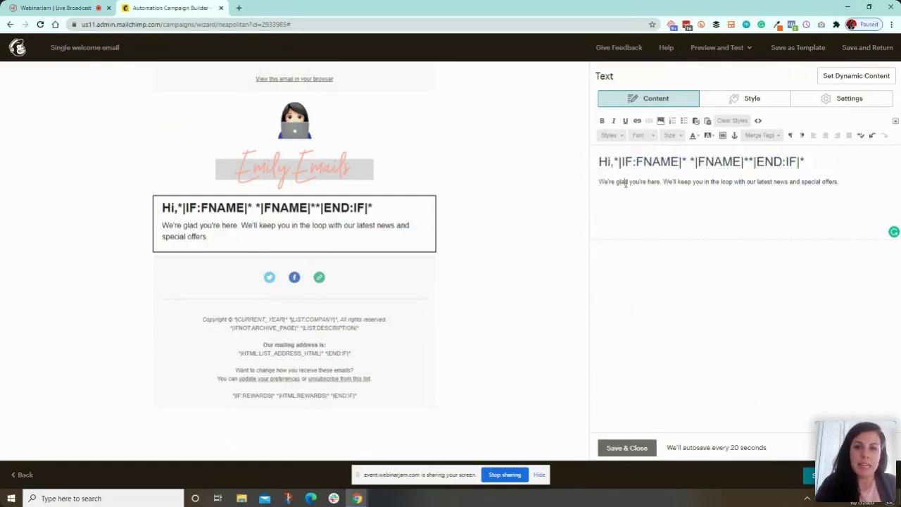
drag(598, 161, 673, 162)
click(673, 162)
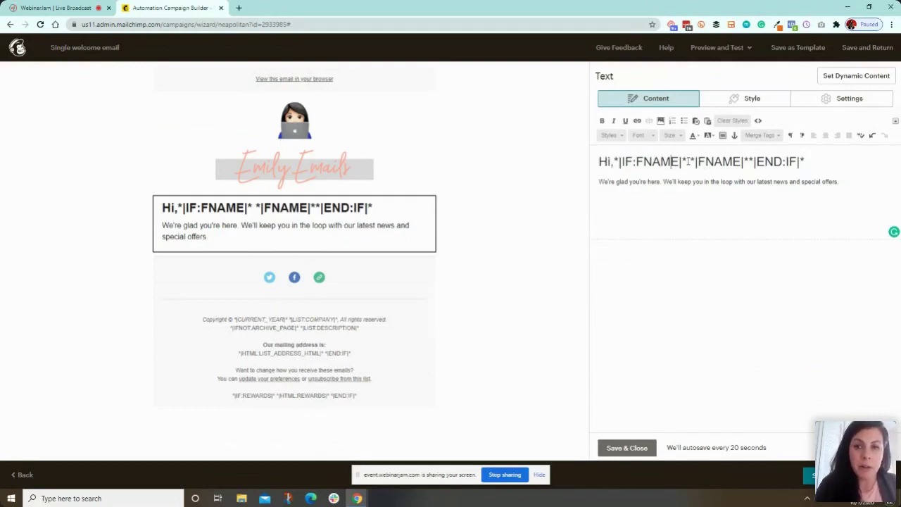
- Insert Hello between the FNAME and END:IF merge tags, save the block, and preview the greeting with live merge tag info
text(Hello)
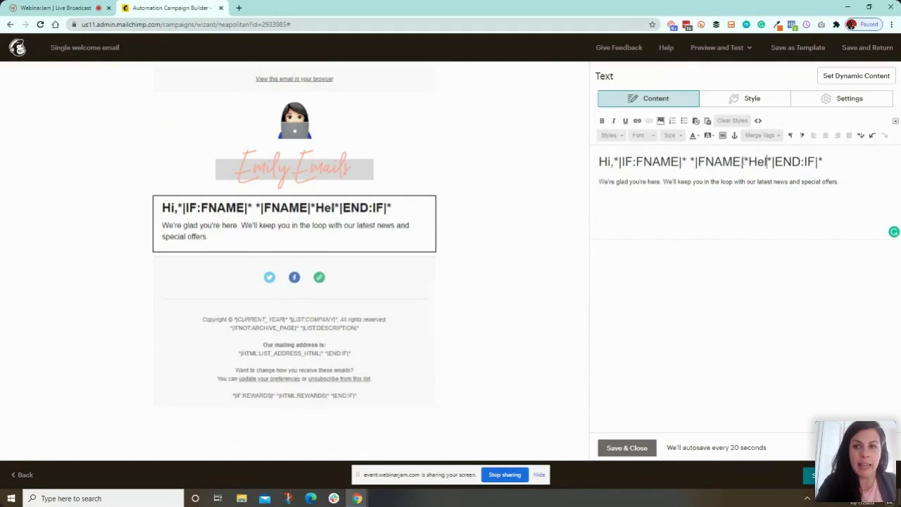
click(633, 445)
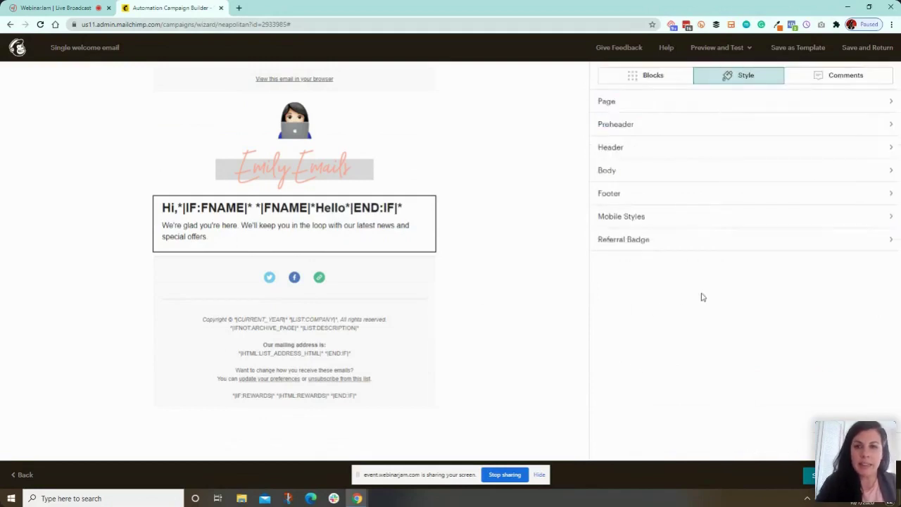
click(717, 47)
click(704, 70)
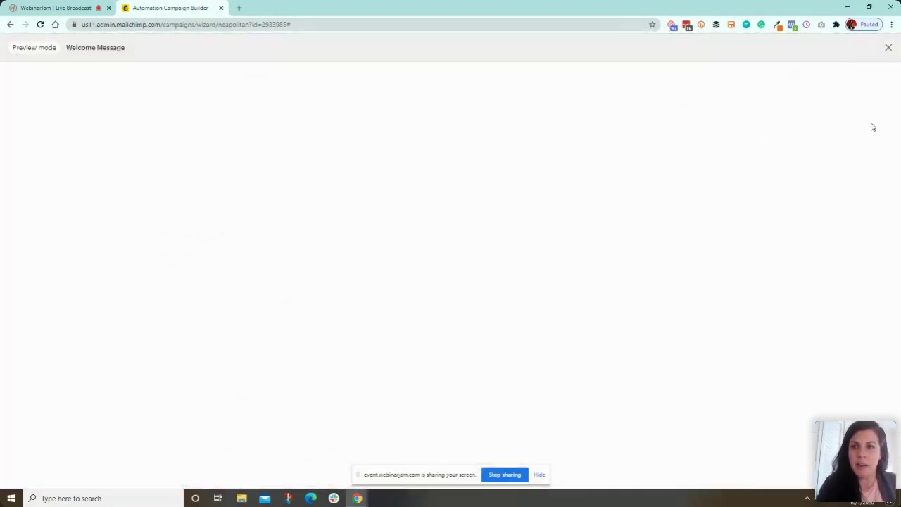
click(878, 106)
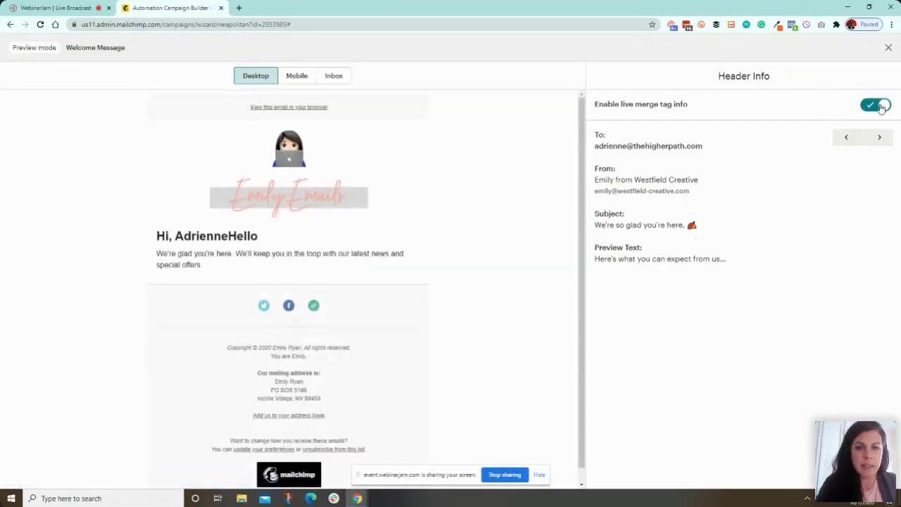
click(889, 49)
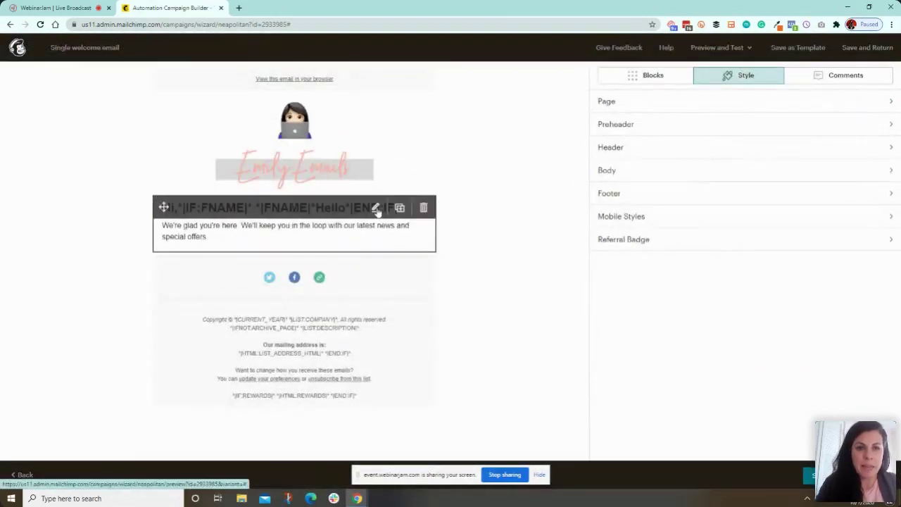
- Reopen the greeting text block and delete the word Hello from between the merge tags
click(376, 208)
drag(833, 161, 748, 161)
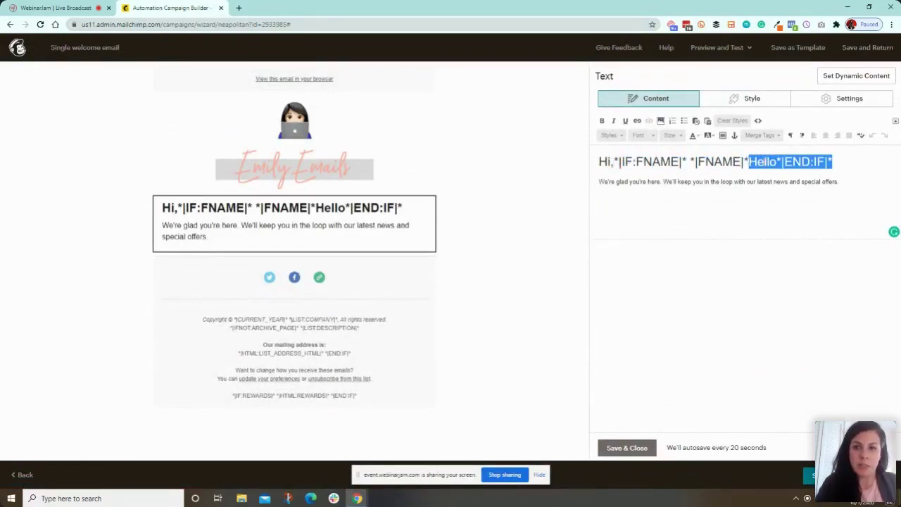
click(776, 161)
key(BackSpace)
key(BackSpace)
key(BackSpace)
key(BackSpace)
key(BackSpace)
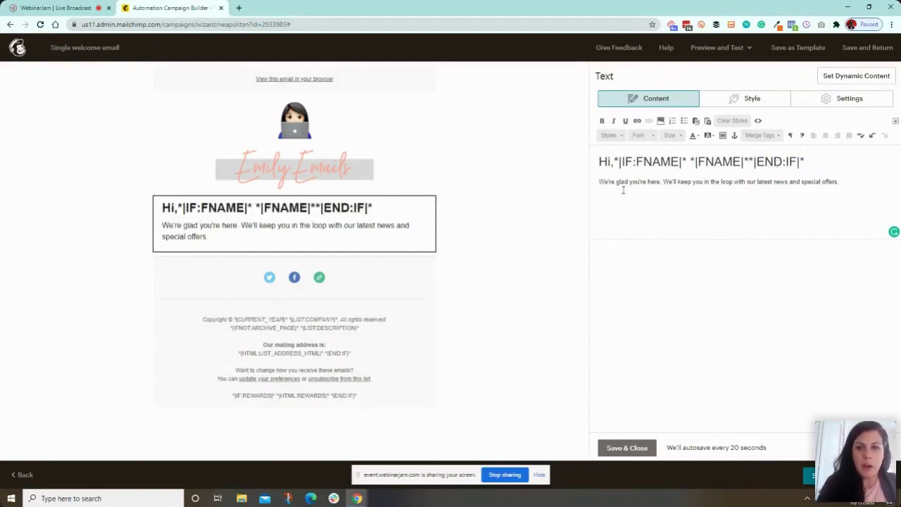
- Change Hi to Welcome in the greeting heading and set the paragraph below it to font size 18
double_click(611, 161)
text(Welcome)
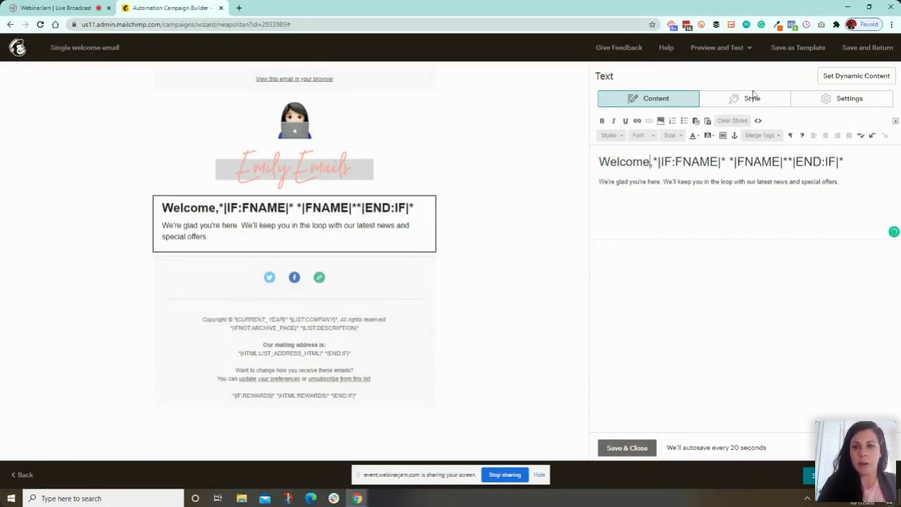
drag(868, 186, 591, 181)
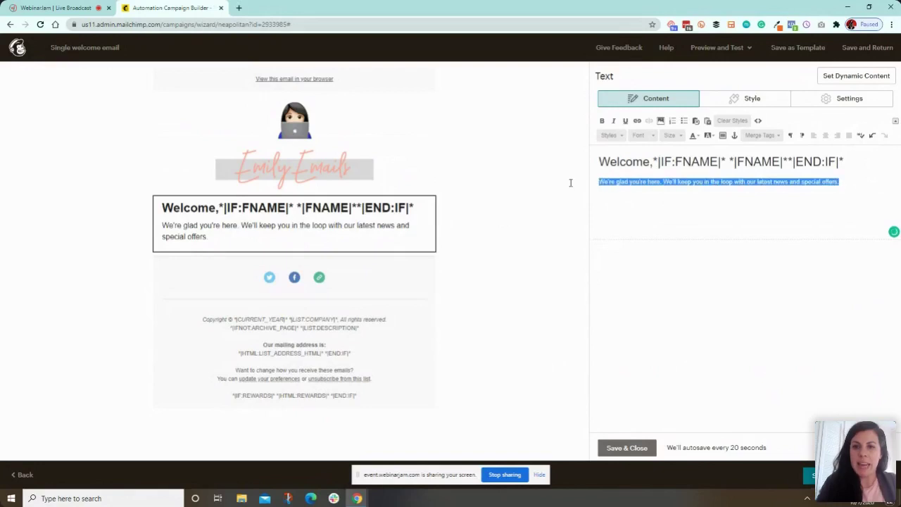
click(669, 135)
click(668, 180)
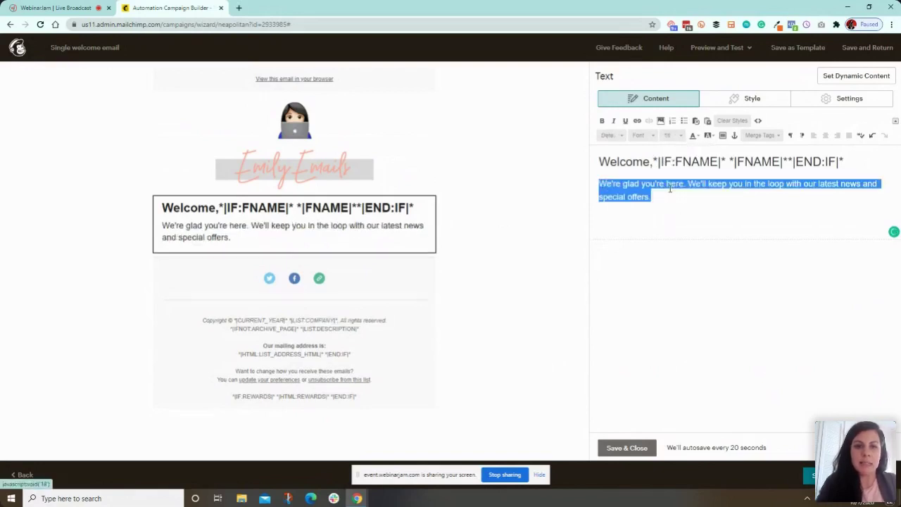
- Set the welcome paragraph's font to Roboto and save and close the text block
click(646, 136)
scroll(643, 195, down, 5)
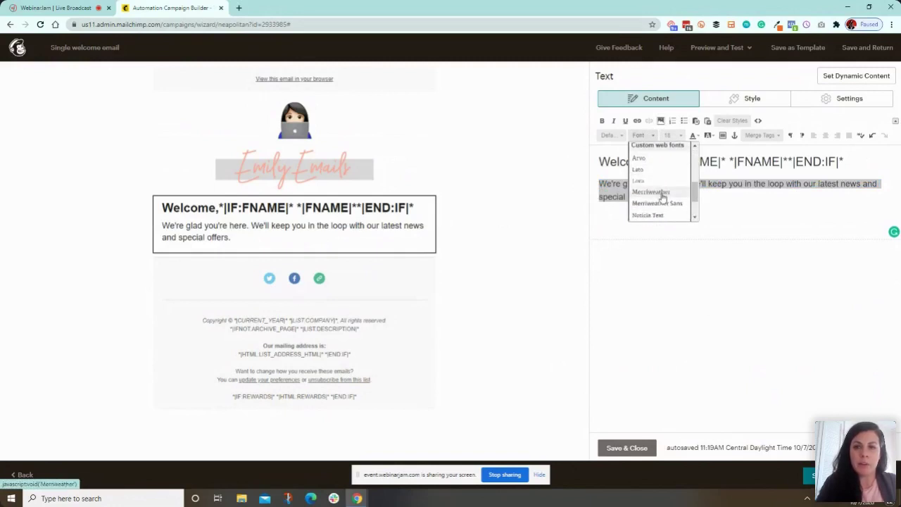
scroll(664, 192, down, 2)
click(655, 203)
click(652, 189)
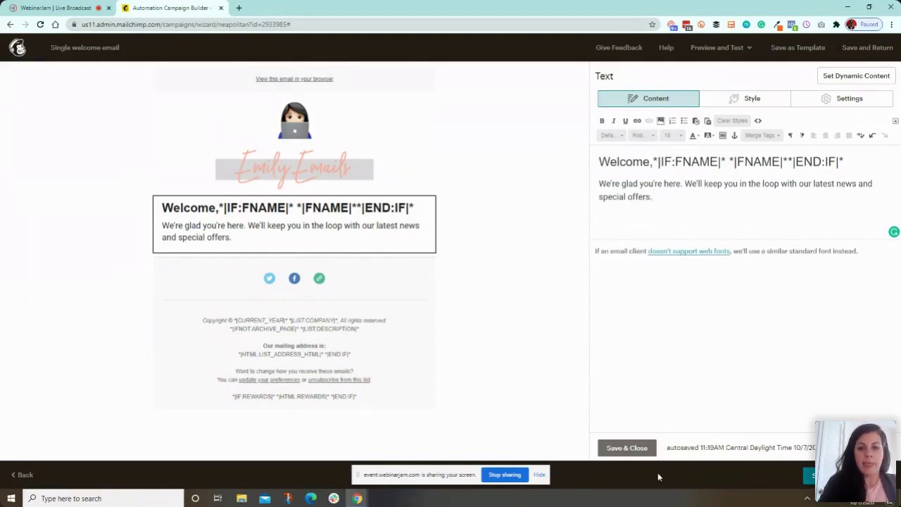
click(610, 448)
- Add an Image + Text block below the welcome paragraph, set its image position to Left, and save it
click(641, 78)
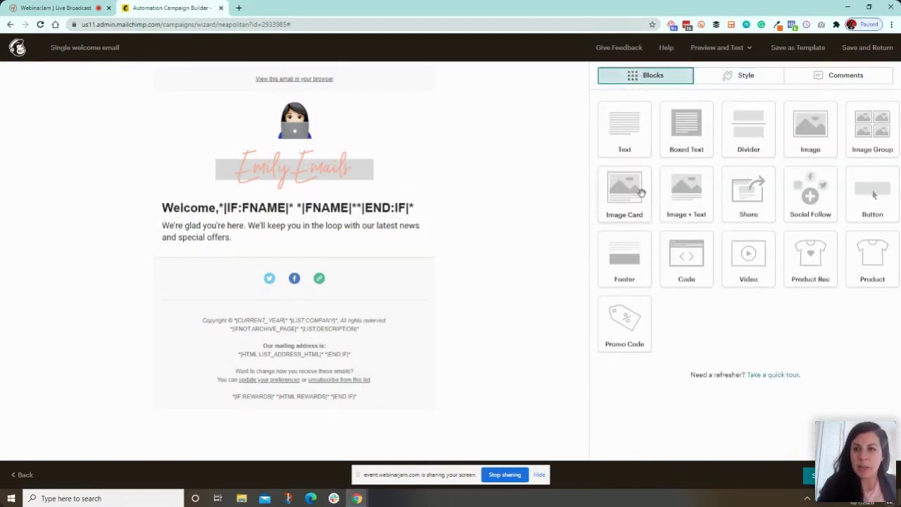
drag(686, 191, 524, 235)
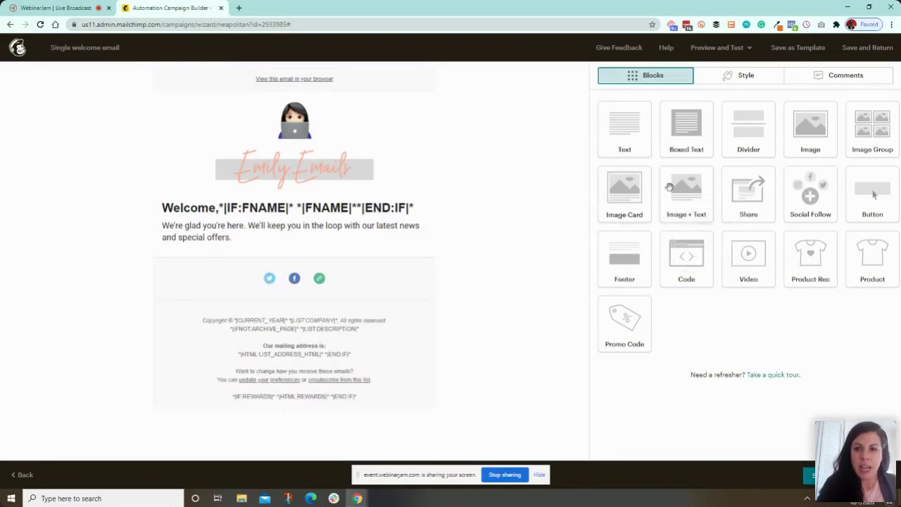
drag(718, 197, 382, 258)
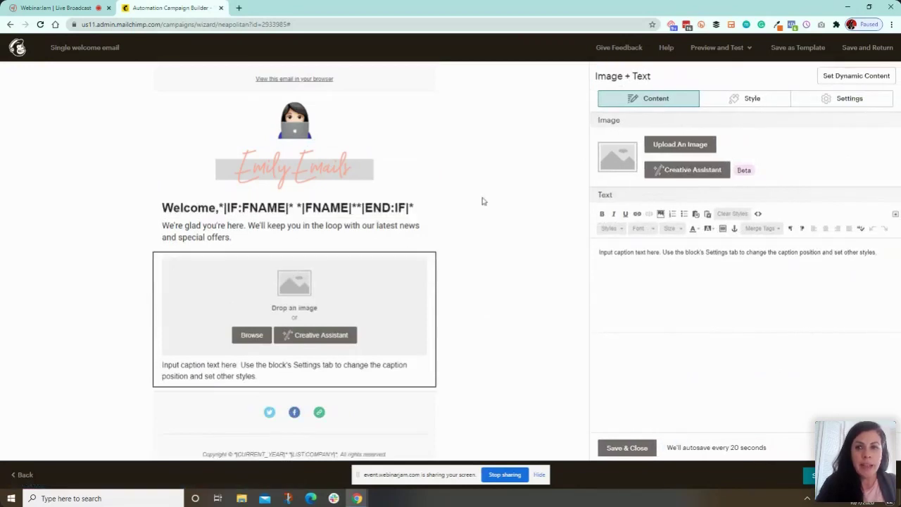
click(845, 102)
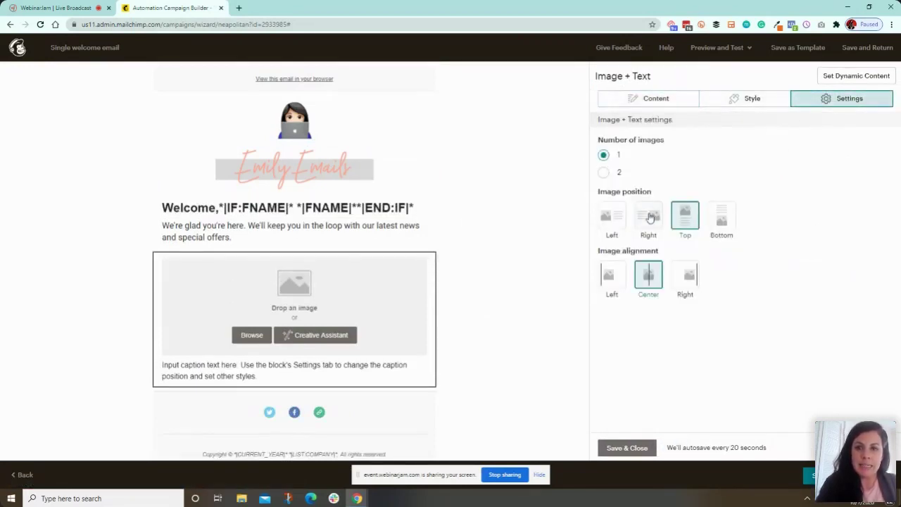
click(613, 219)
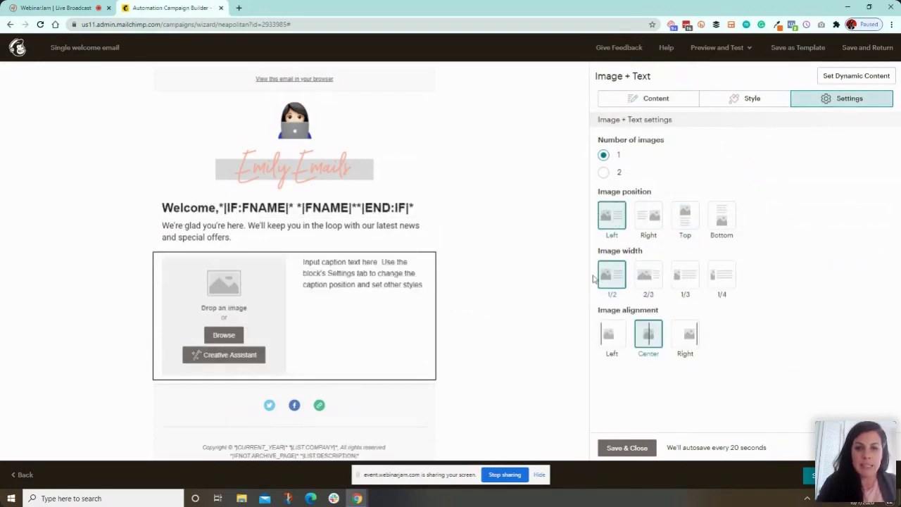
click(626, 447)
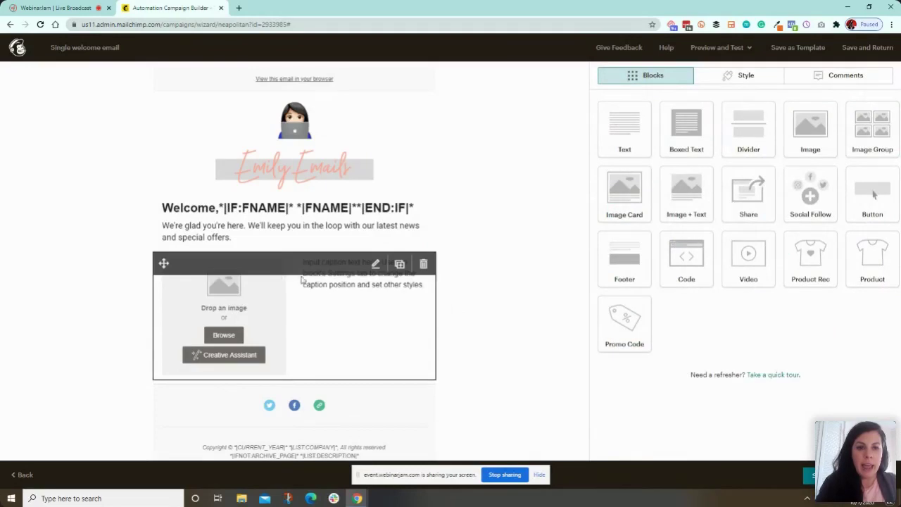
- Replace the placeholder caption in the Image + Text block with MORE ABOUT US
click(336, 291)
drag(880, 252, 556, 247)
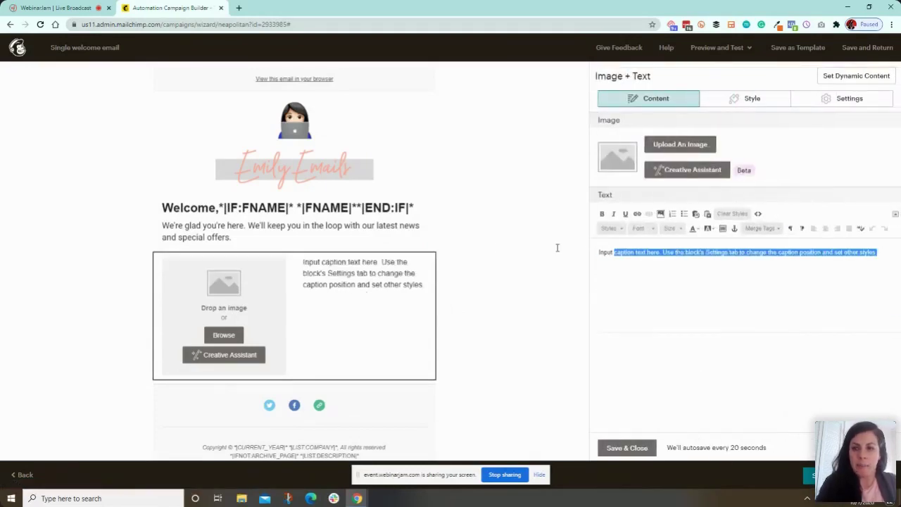
text(AllORE ABOUT US)
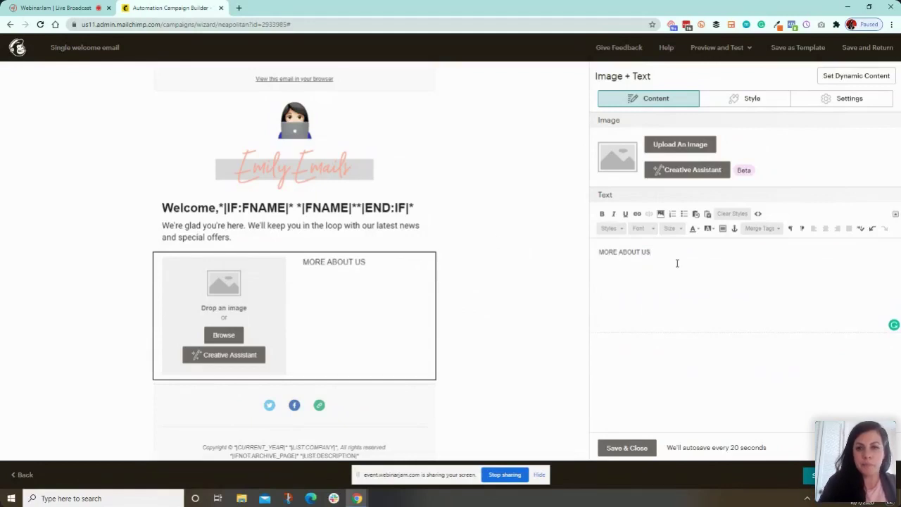
- Format MORE ABOUT US as bold, underlined, light salmon text at size 24, and start a new line below it
drag(677, 263, 558, 247)
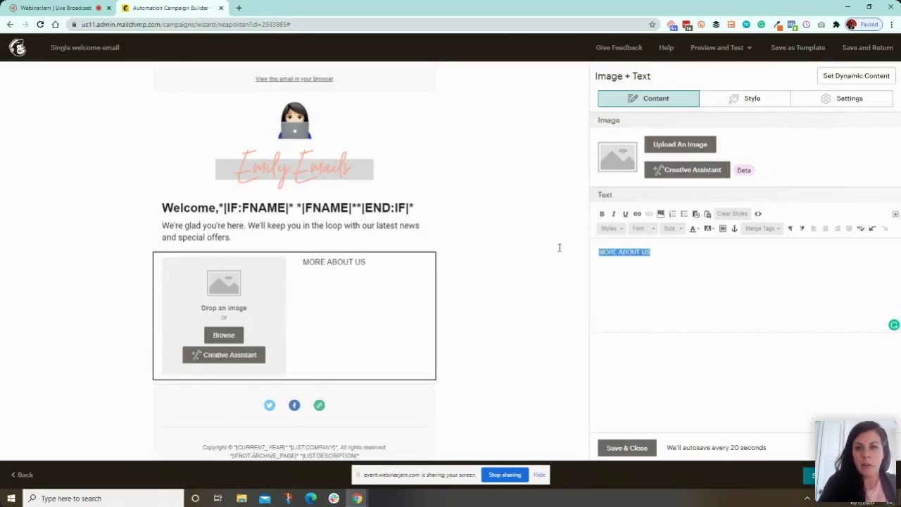
click(601, 213)
click(625, 214)
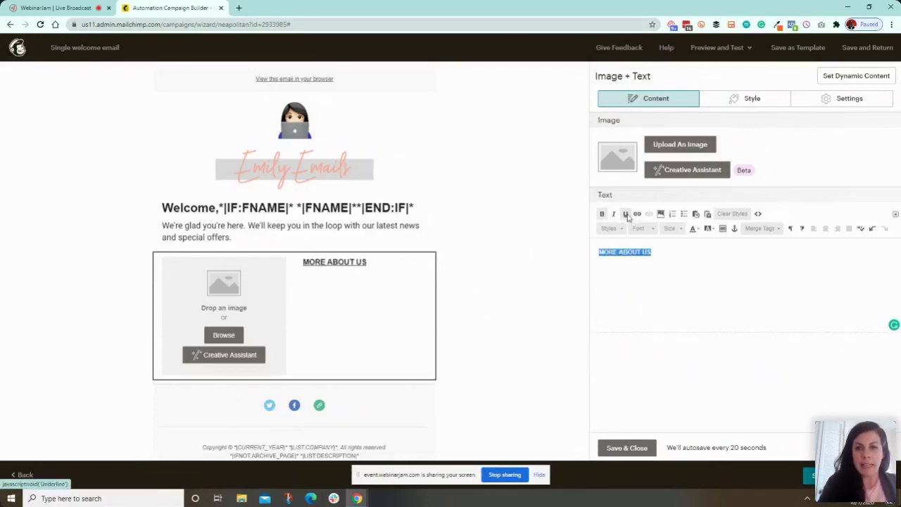
click(695, 228)
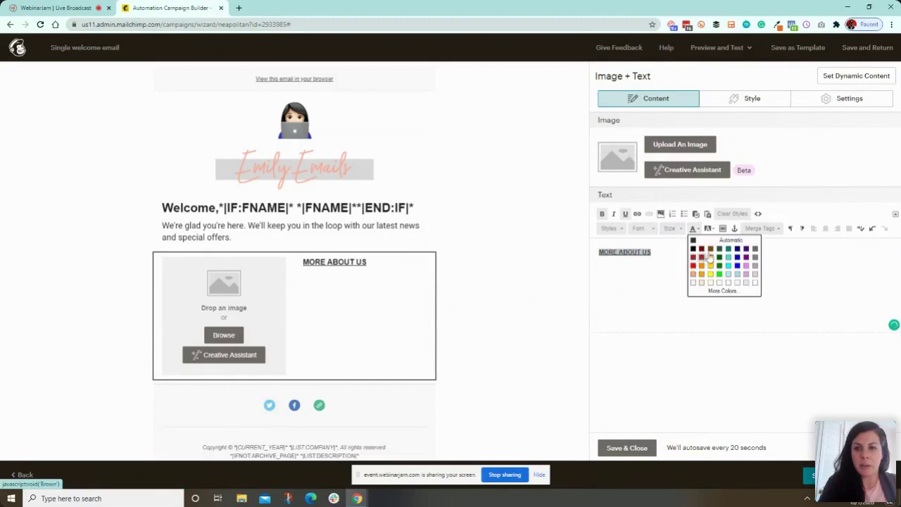
click(693, 274)
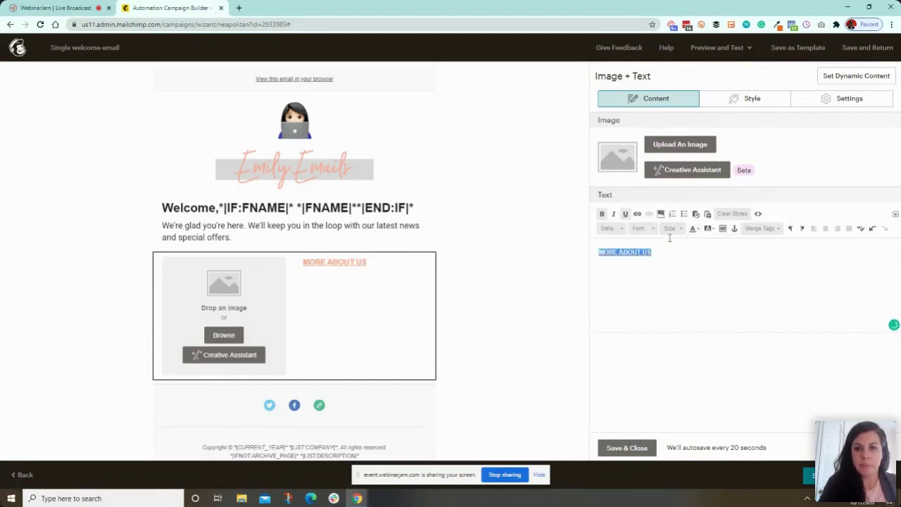
click(670, 228)
click(672, 290)
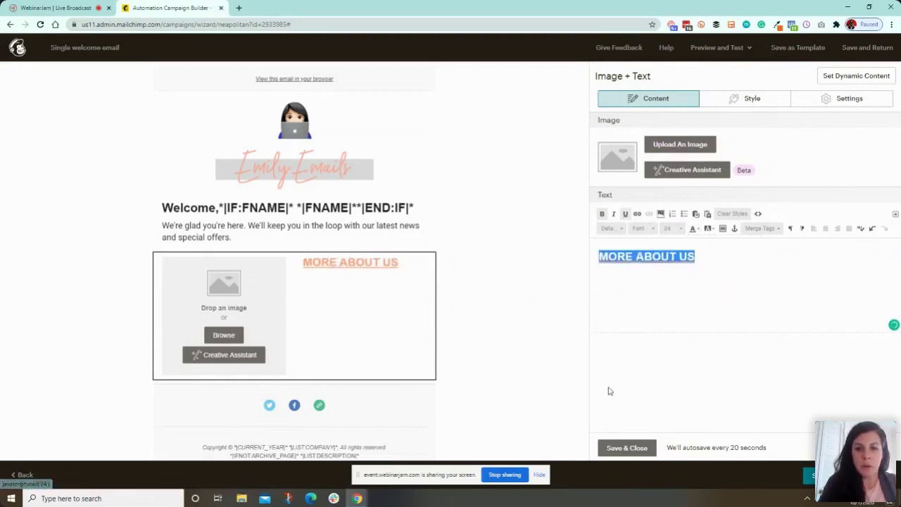
click(697, 268)
key(BackSpace)
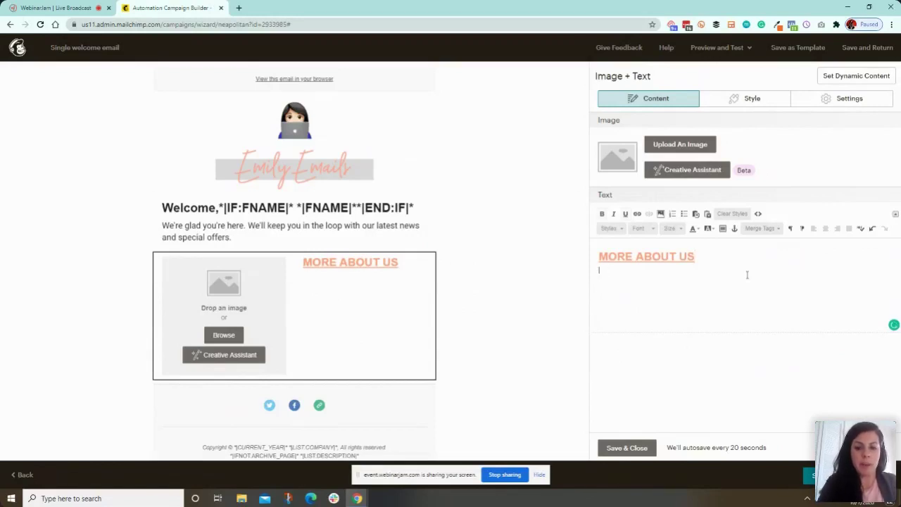
- Place the circular photo of the woman with a laptop in the Image + Text block, and add a divider above that block
click(610, 452)
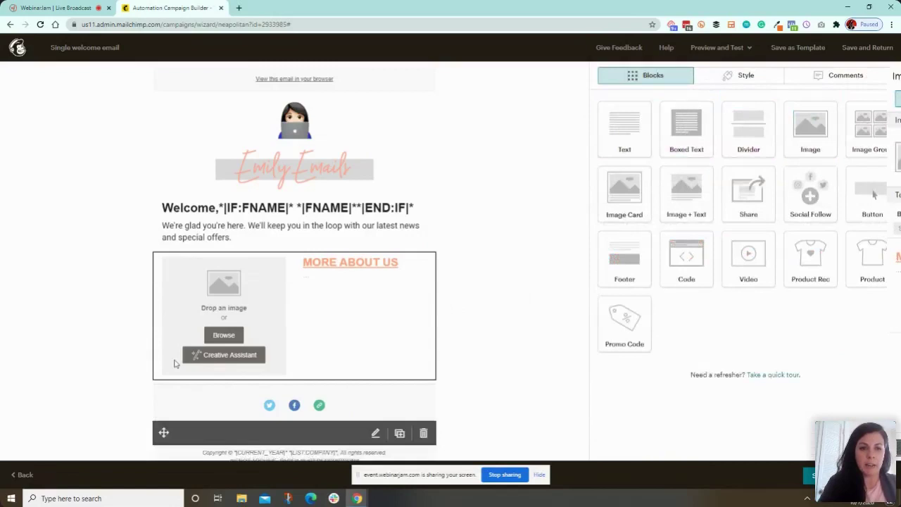
click(248, 263)
click(679, 144)
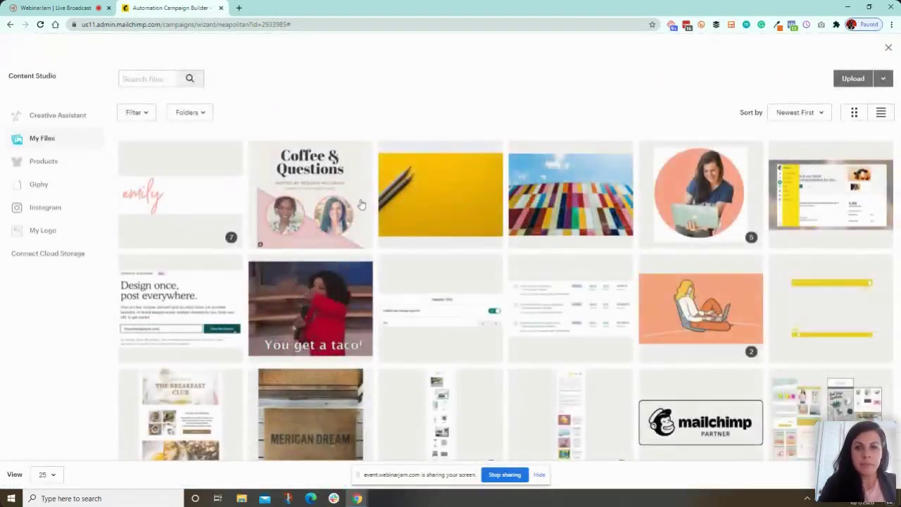
click(700, 190)
click(876, 78)
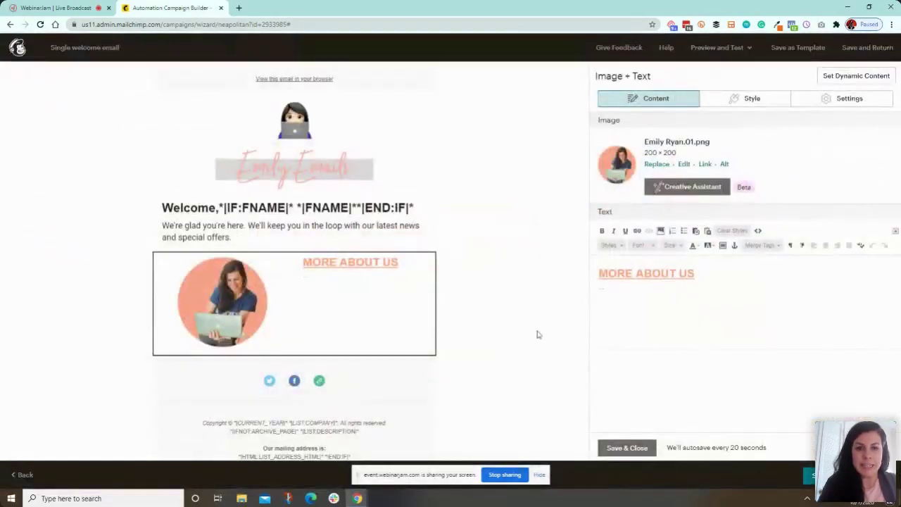
click(627, 448)
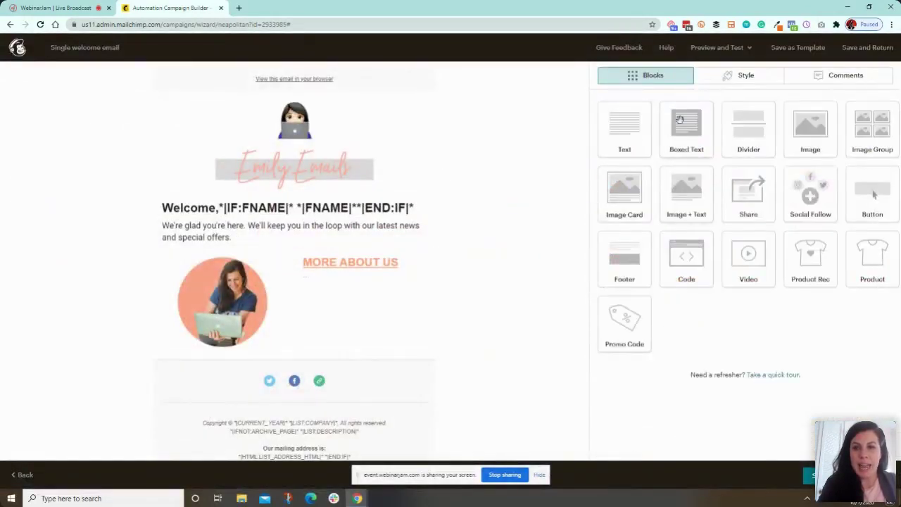
drag(748, 127, 378, 253)
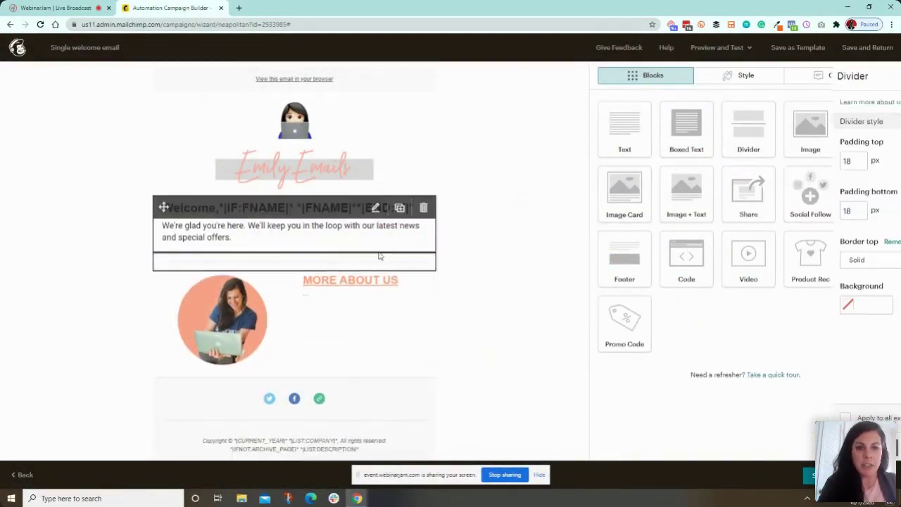
click(620, 448)
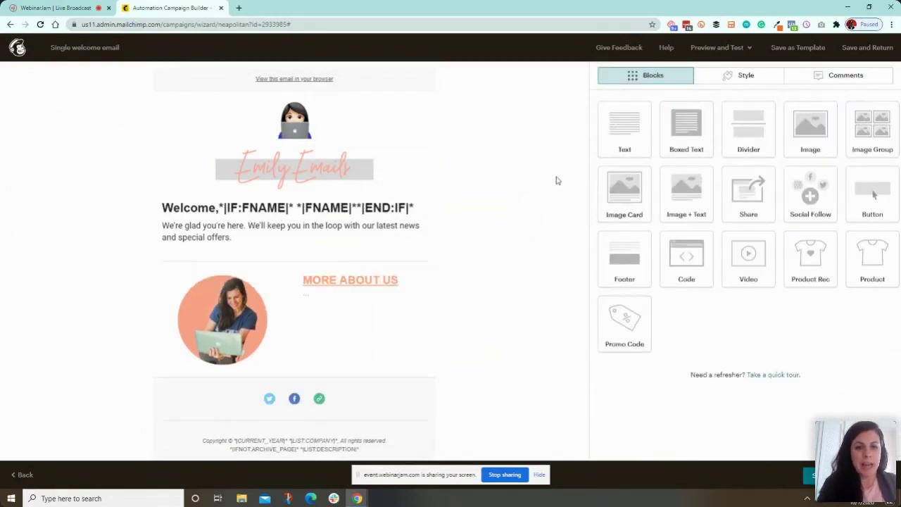
- Add a new paragraph below the welcome text reading "You can expect an email from us every week..."
click(351, 249)
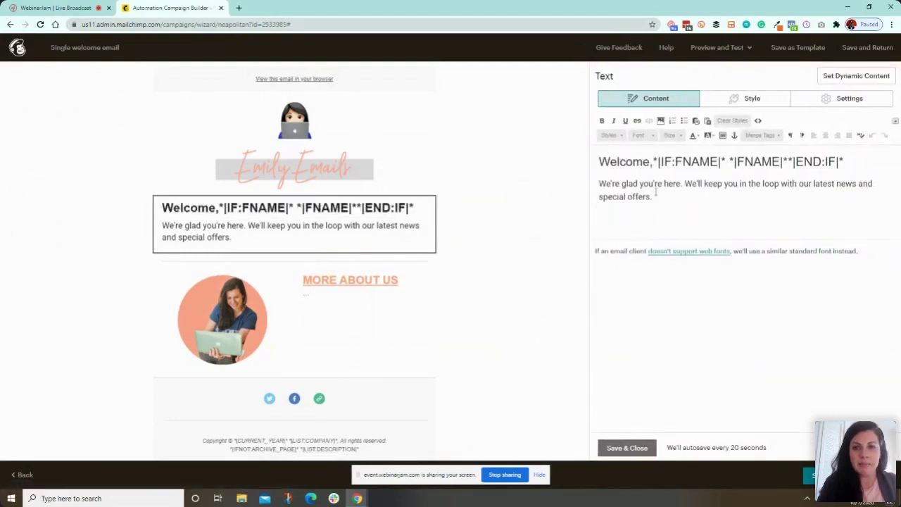
key(Return)
key(Return)
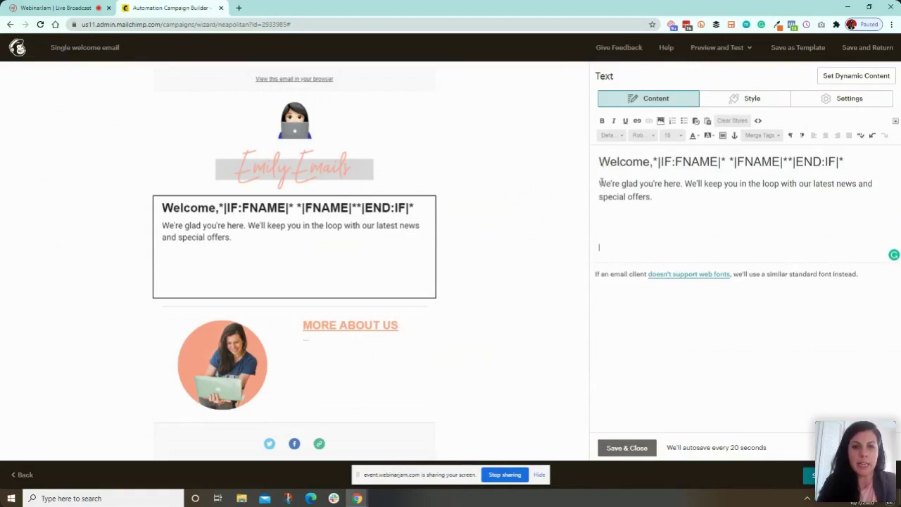
key(Return)
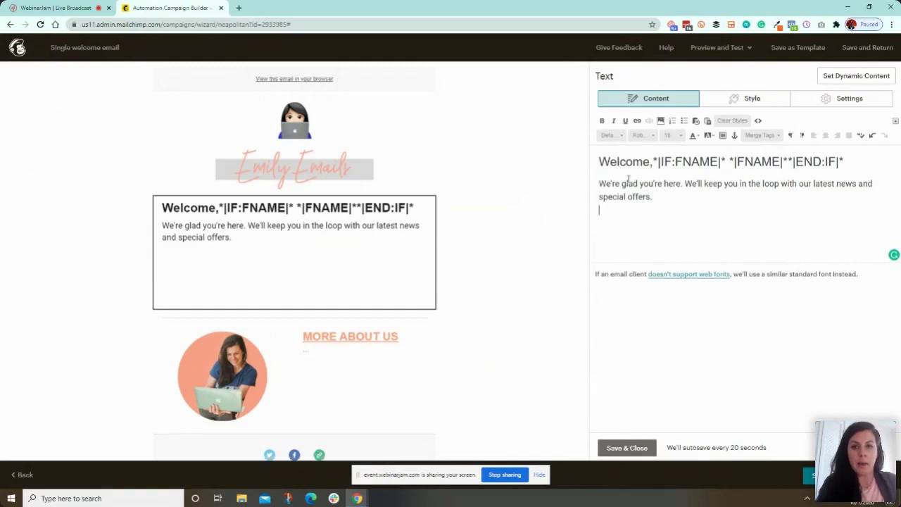
text(you ca)
key(BackSpace)
key(BackSpace)
key(BackSpace)
key(BackSpace)
key(BackSpace)
key(BackSpace)
text(You ca)
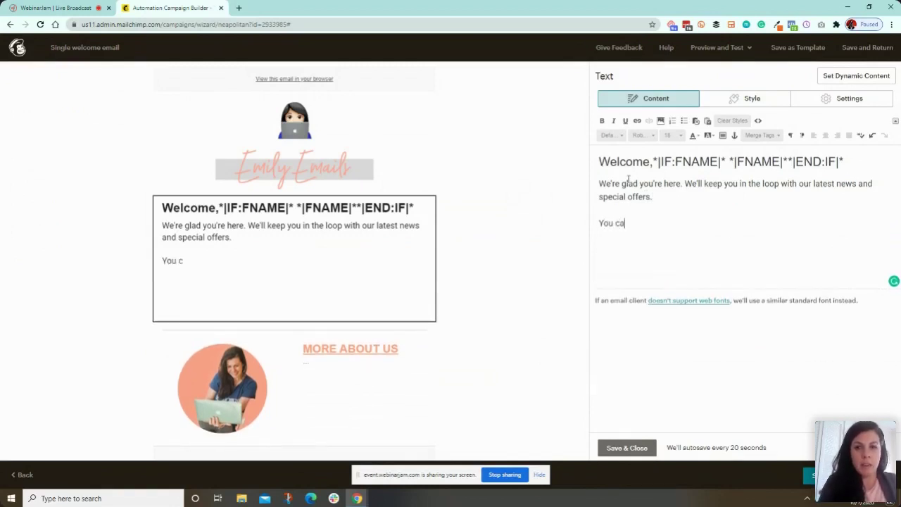
text(n expect an emai)
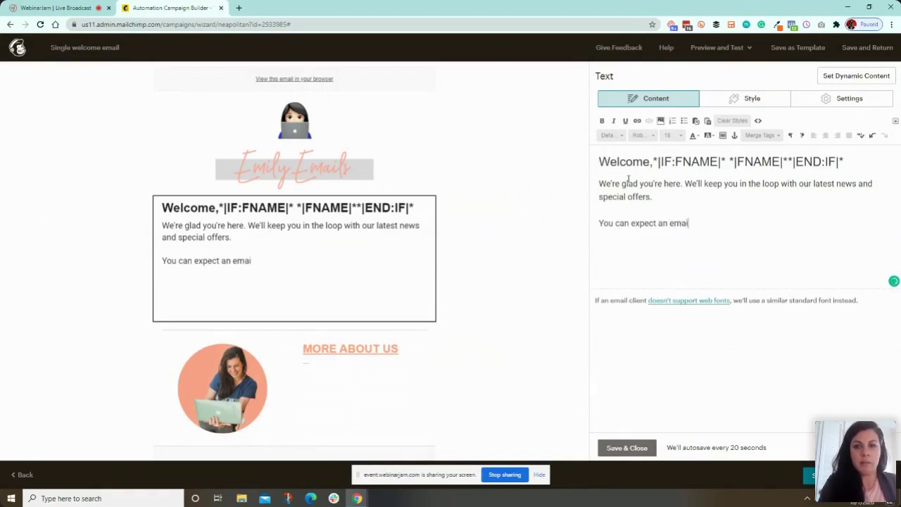
text(l from us every week...)
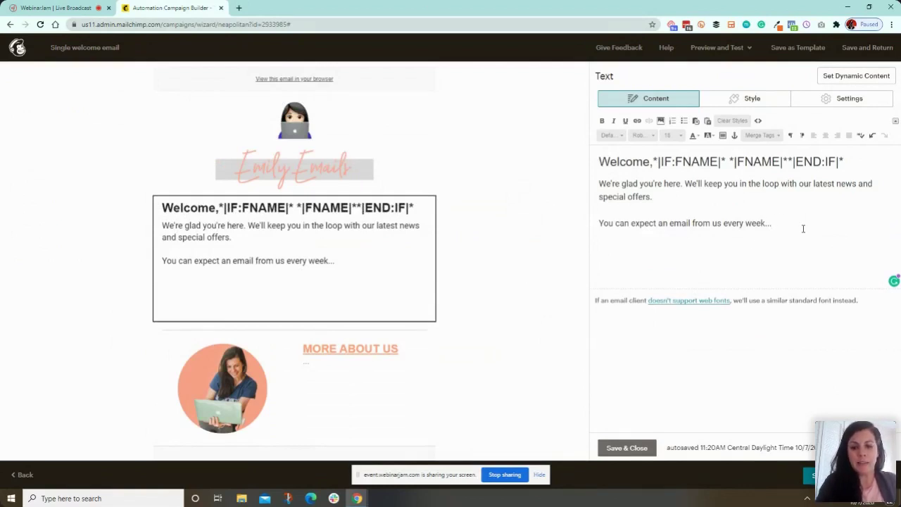
- Continue the new sentence with "(that is, unless my kids don't cooperate...)", remove a blank line below it, and save and close the block
text(unless my kids don't cooperate...))
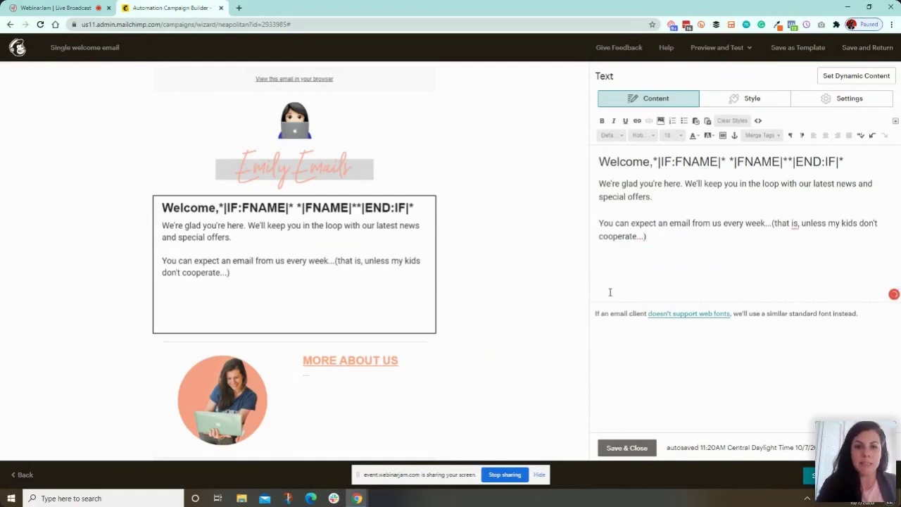
key(BackSpace)
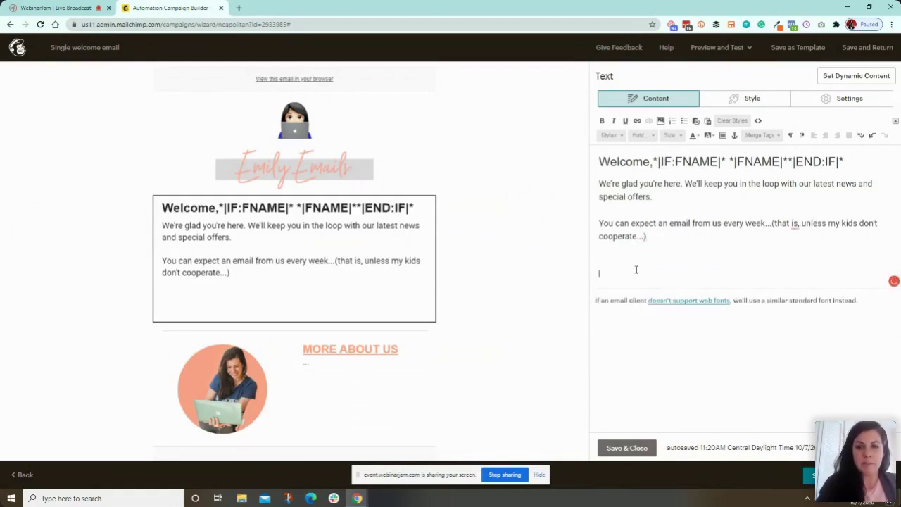
click(626, 448)
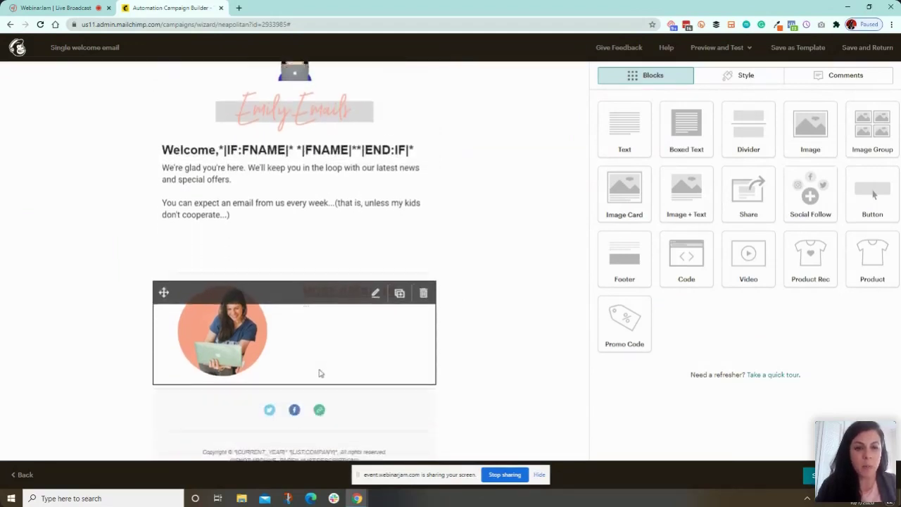
- Set the Social Follow block to solid black circle icons in the large-icon horizontal layout, and save it
scroll(318, 372, down, 2)
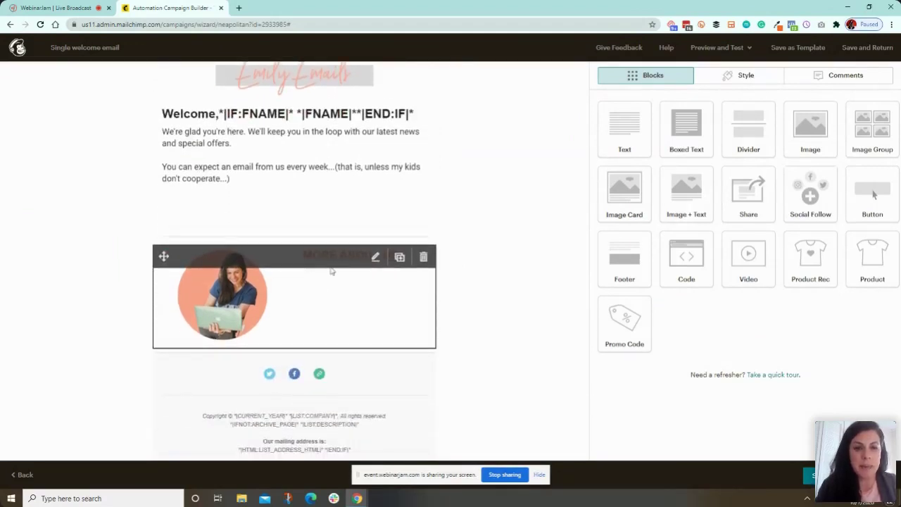
click(305, 386)
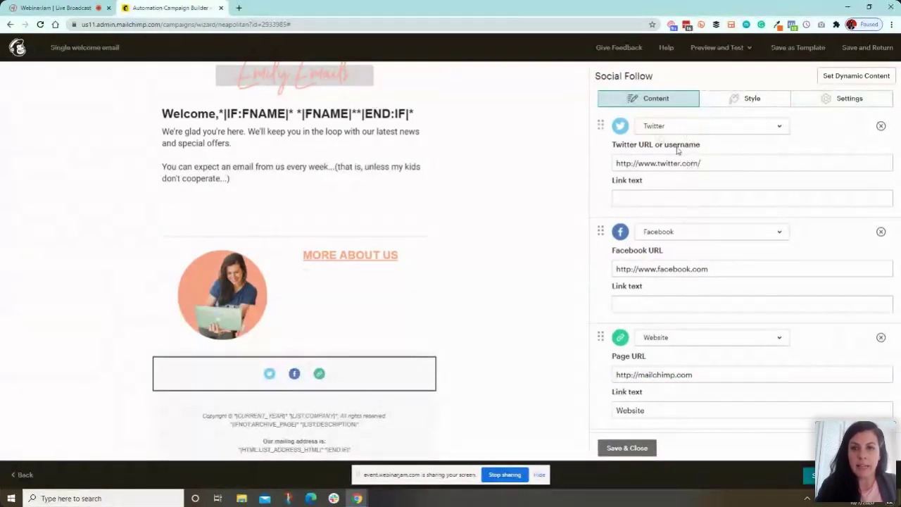
click(823, 97)
scroll(773, 329, down, 1)
scroll(773, 329, down, 1)
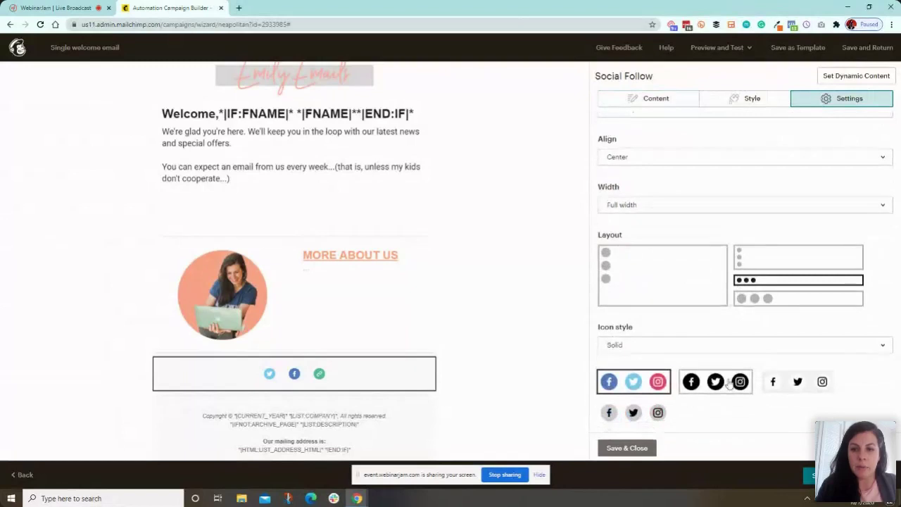
click(714, 381)
click(748, 299)
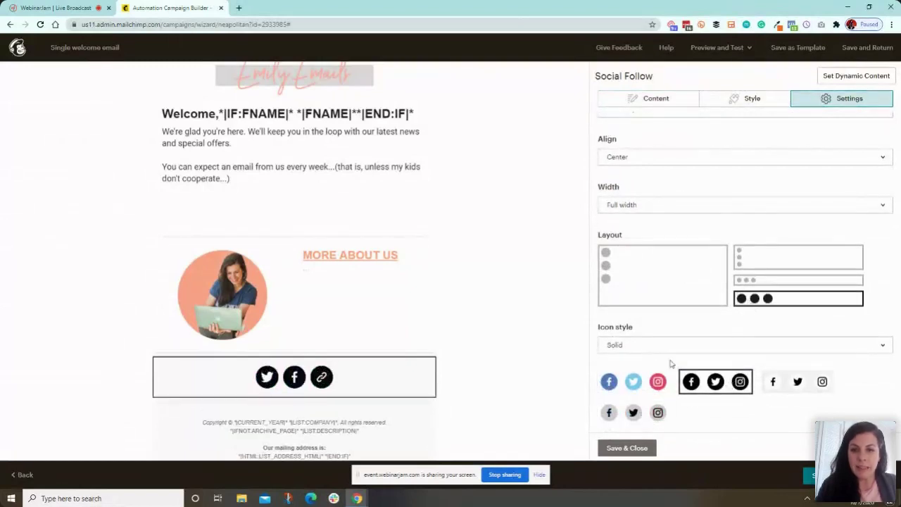
click(660, 411)
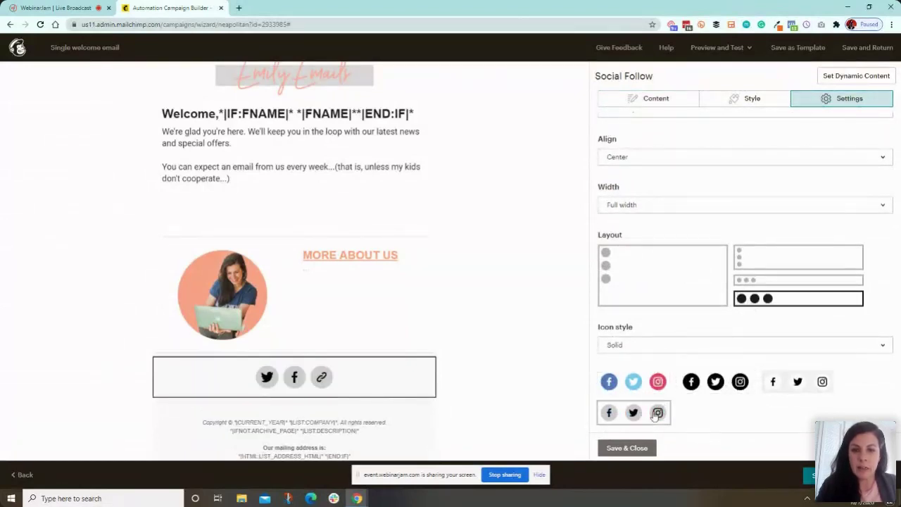
click(704, 381)
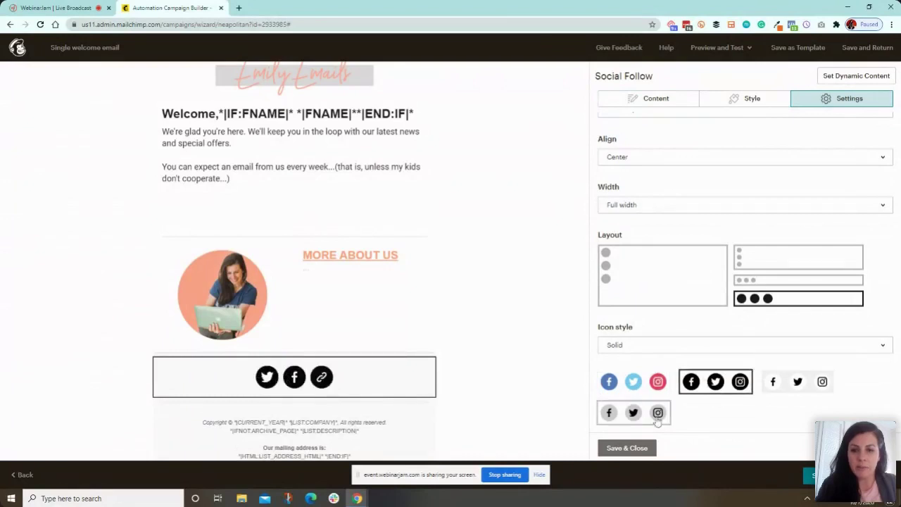
click(637, 450)
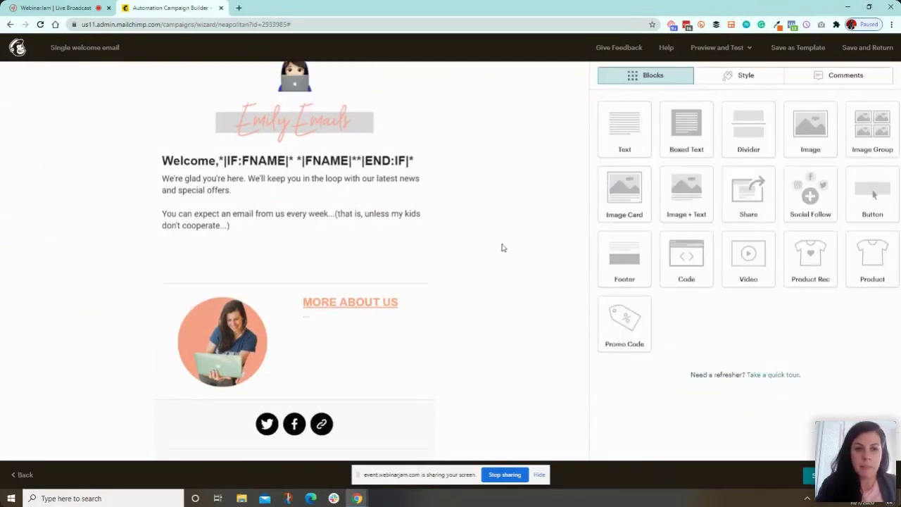
- Add an Image block above the social icons with the green "How to Build a Mailchimp Landing Page" workshop graphic showing the sketched page, and save it
scroll(511, 246, down, 2)
drag(802, 132, 378, 293)
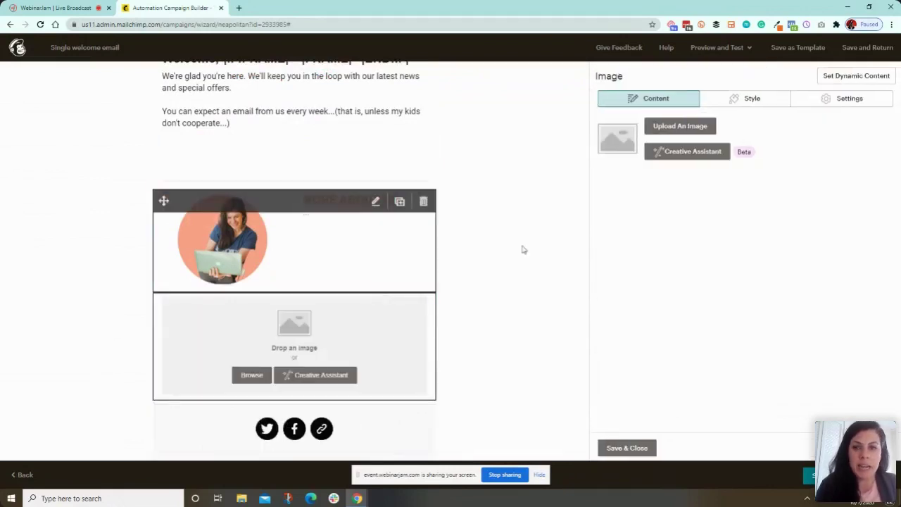
click(687, 131)
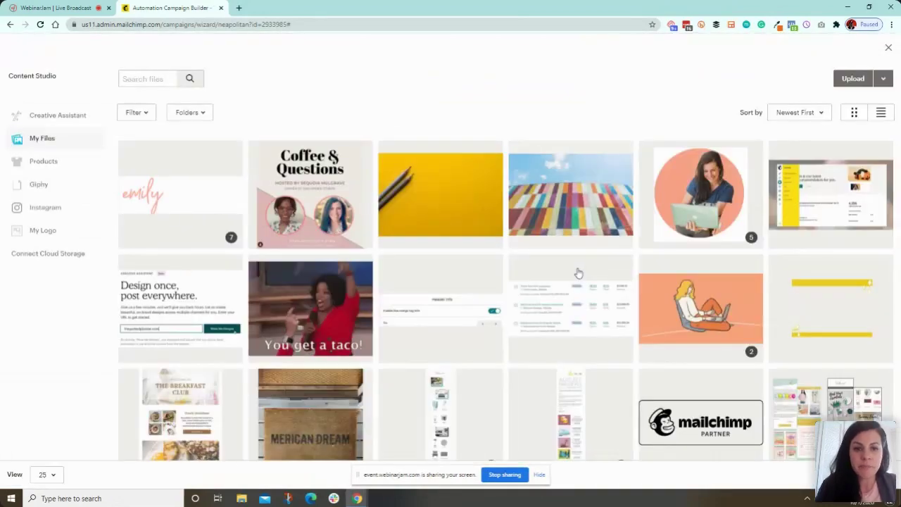
scroll(422, 224, down, 3)
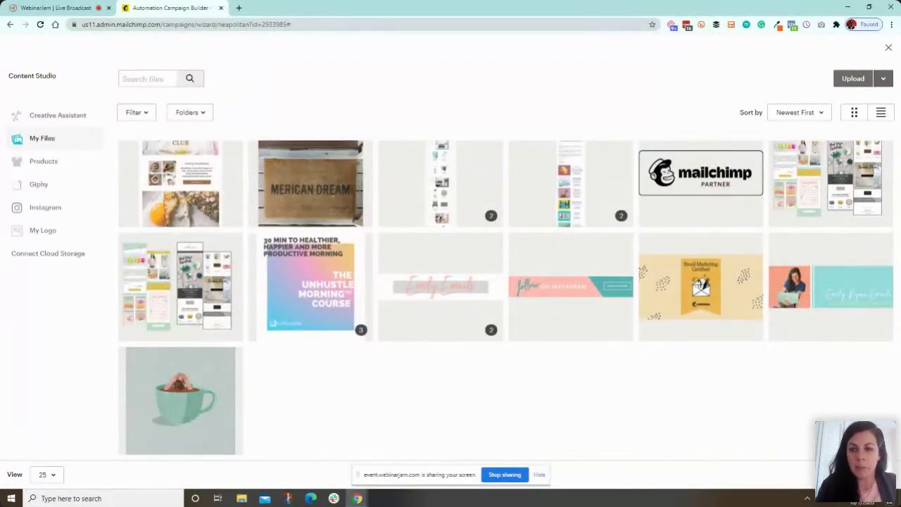
click(880, 475)
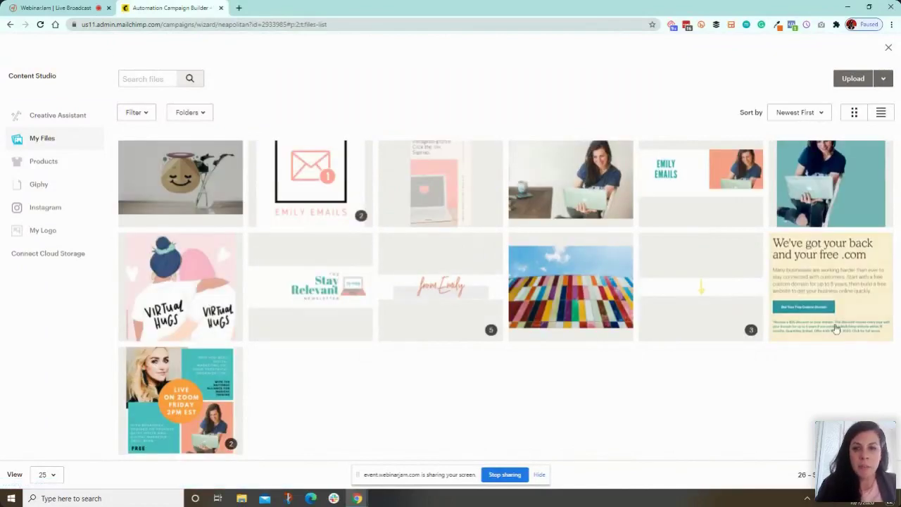
scroll(402, 328, up, 3)
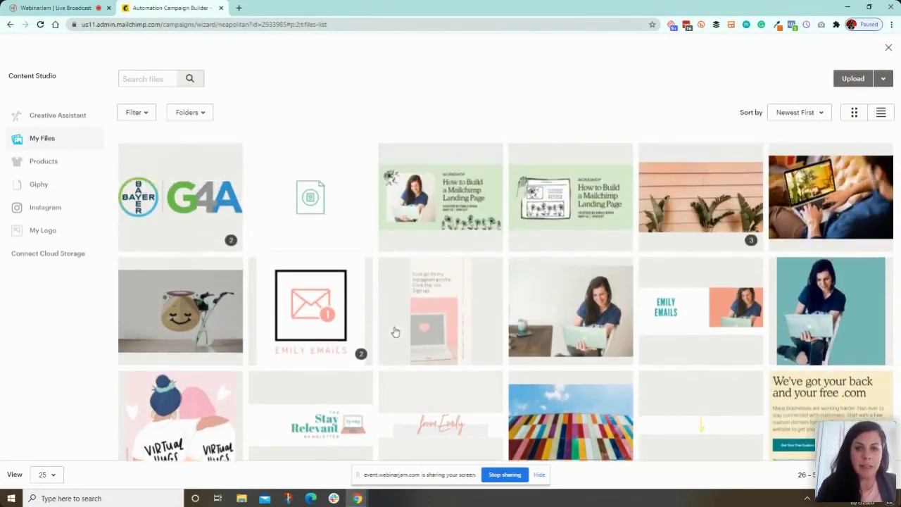
scroll(532, 338, up, 1)
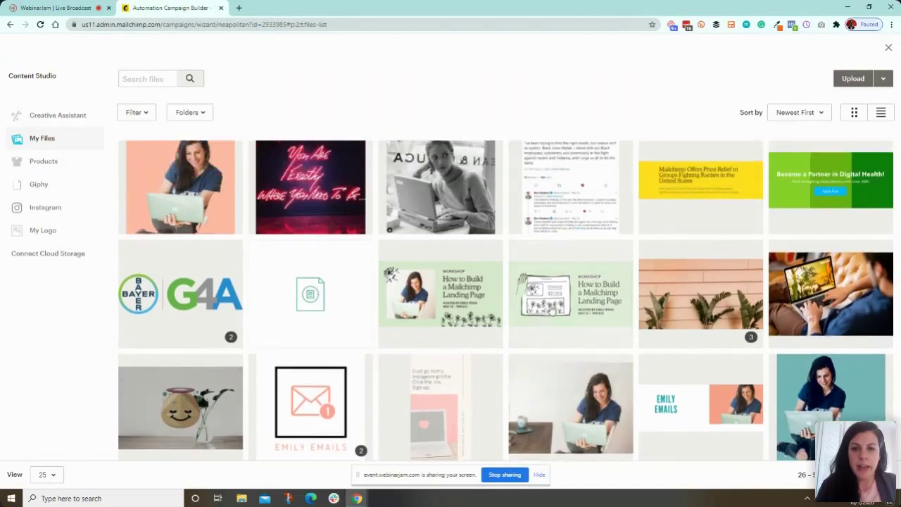
click(557, 303)
click(875, 77)
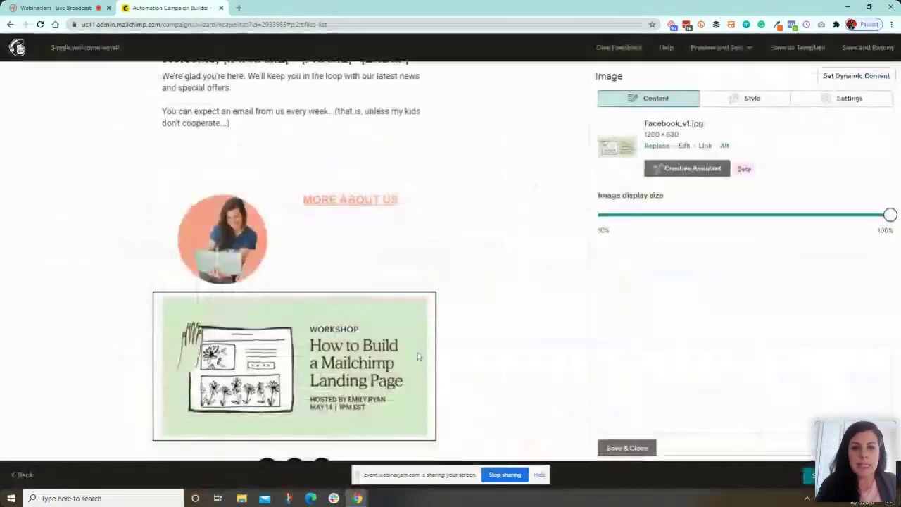
click(627, 448)
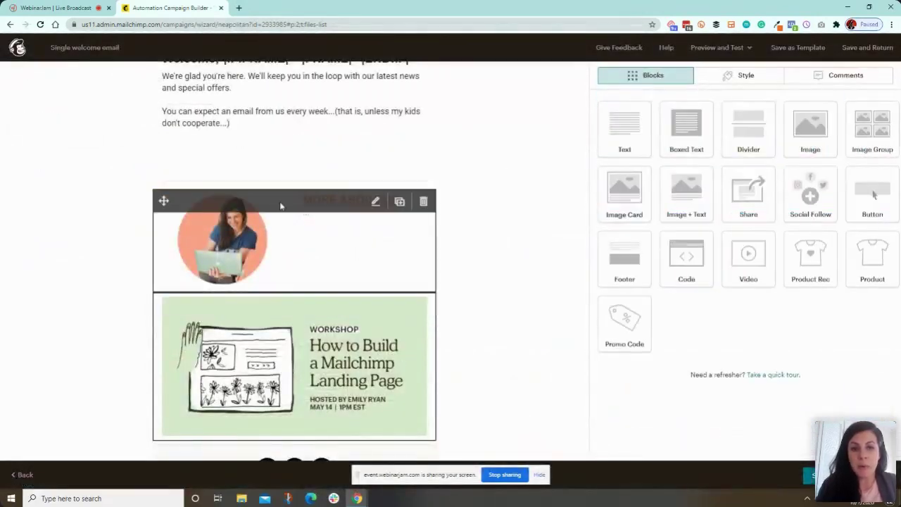
- Insert a divider between the MORE ABOUT US block and the workshop image, set its top border to None, and save it
drag(748, 131, 389, 310)
click(653, 241)
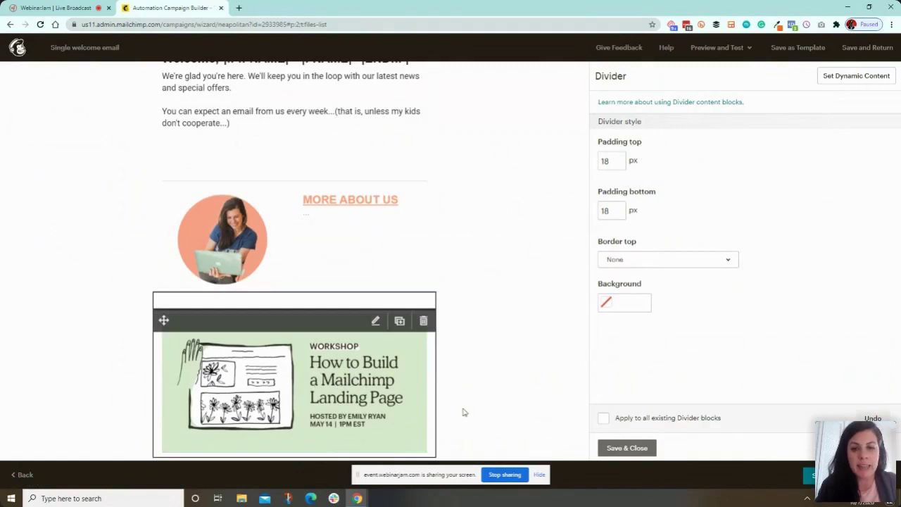
click(629, 448)
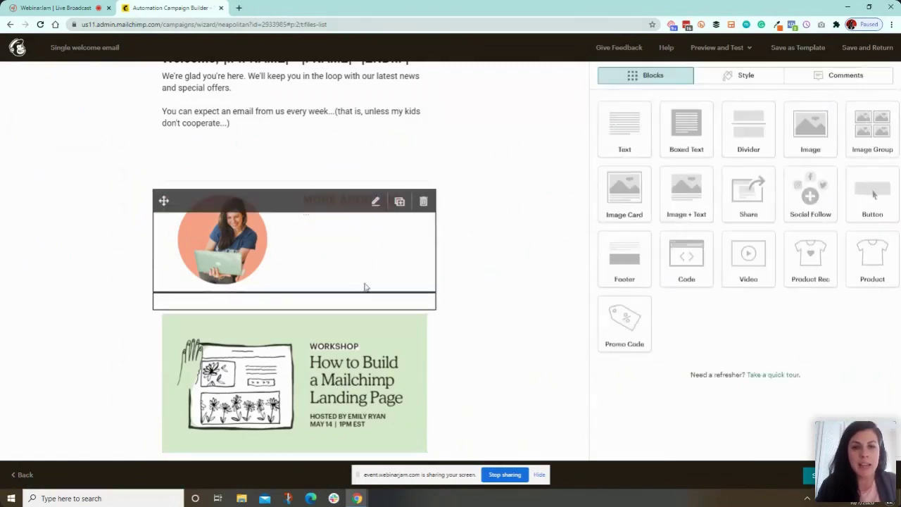
- Review the email layout and return to the Single welcome email setup page
scroll(501, 141, down, 2)
scroll(501, 142, up, 4)
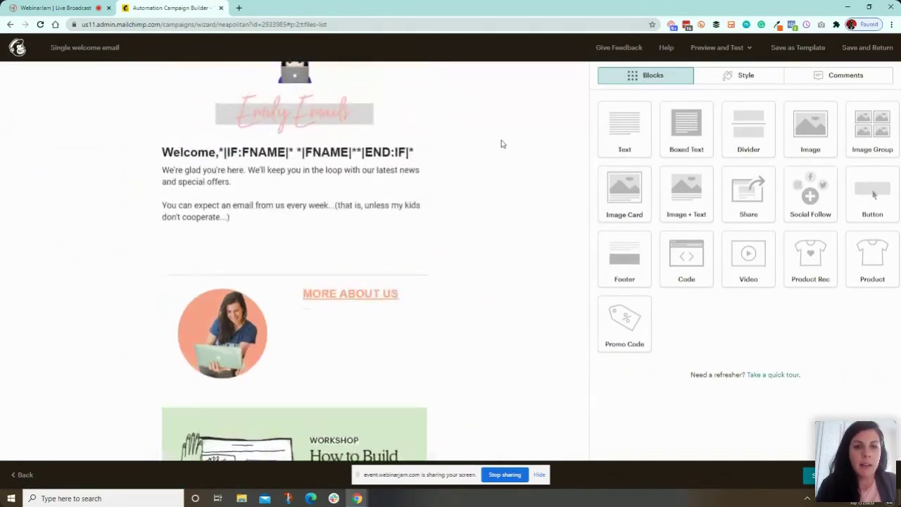
mouse_move(328, 127)
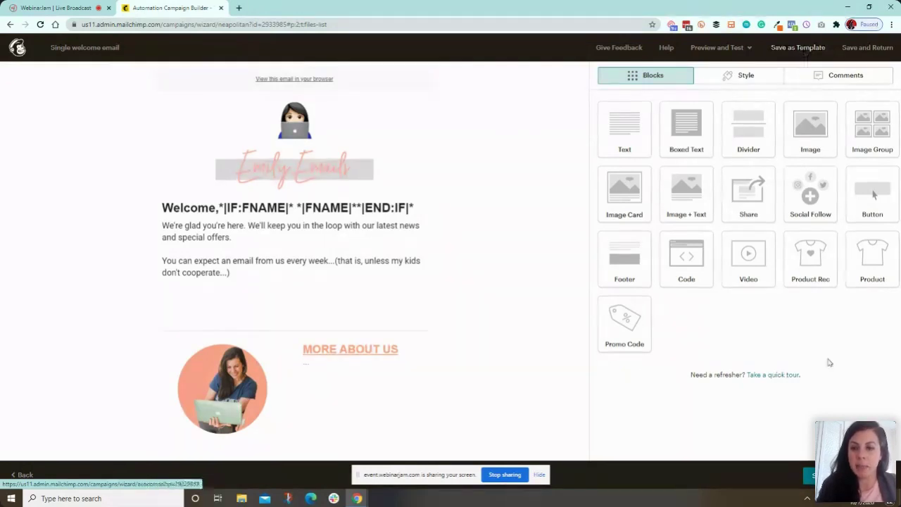
click(23, 475)
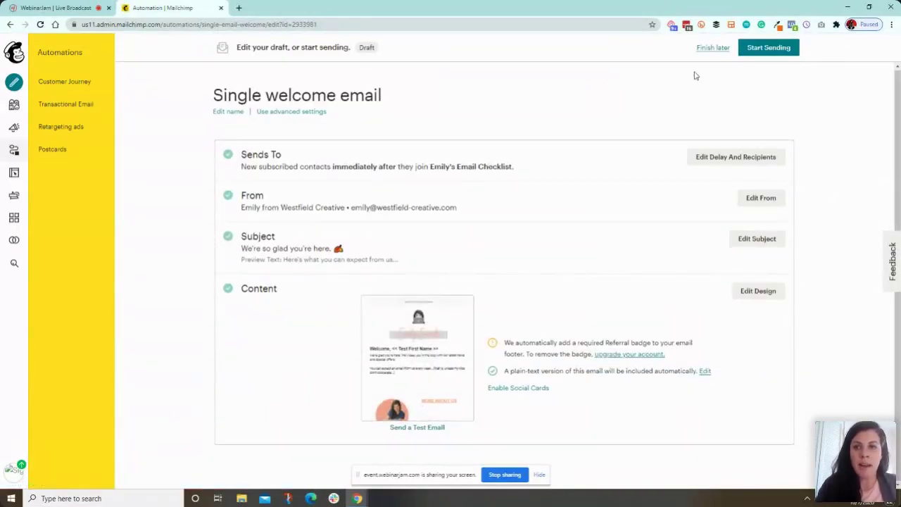
- Start sending the Single welcome email automation and go to the list of all campaigns
click(766, 52)
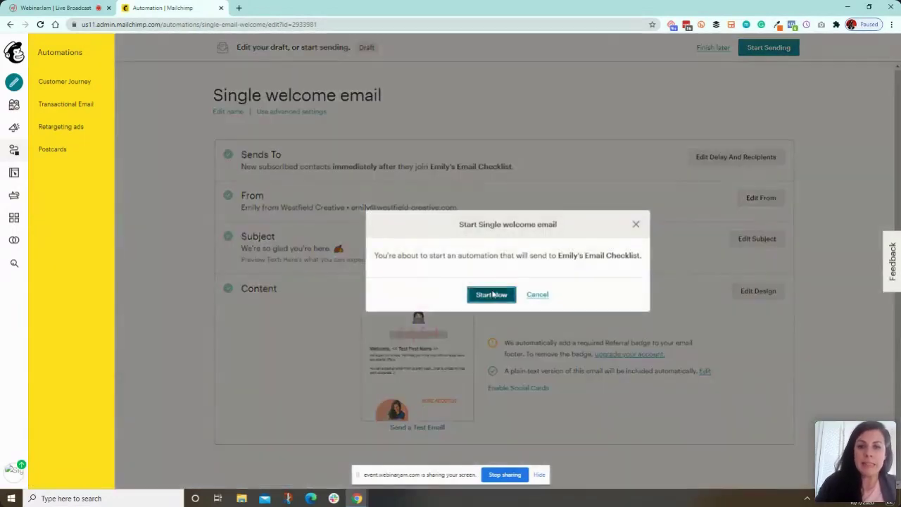
click(489, 293)
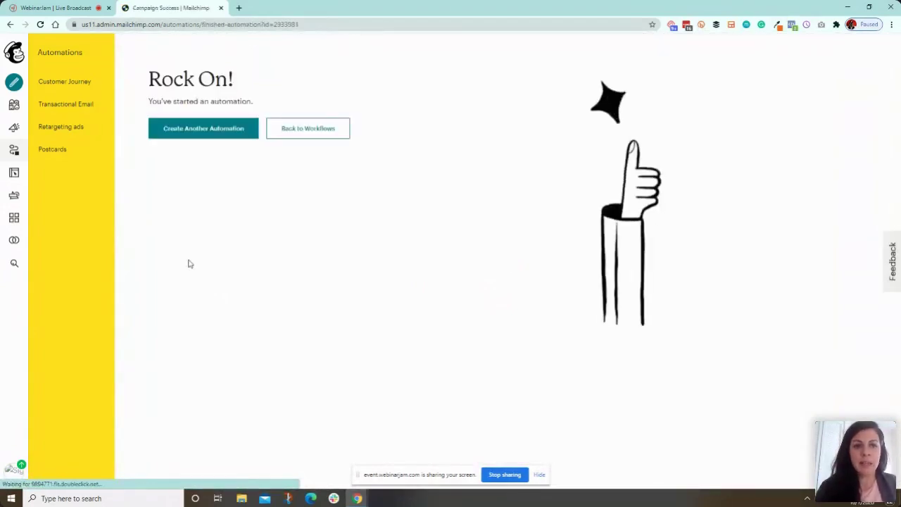
click(14, 127)
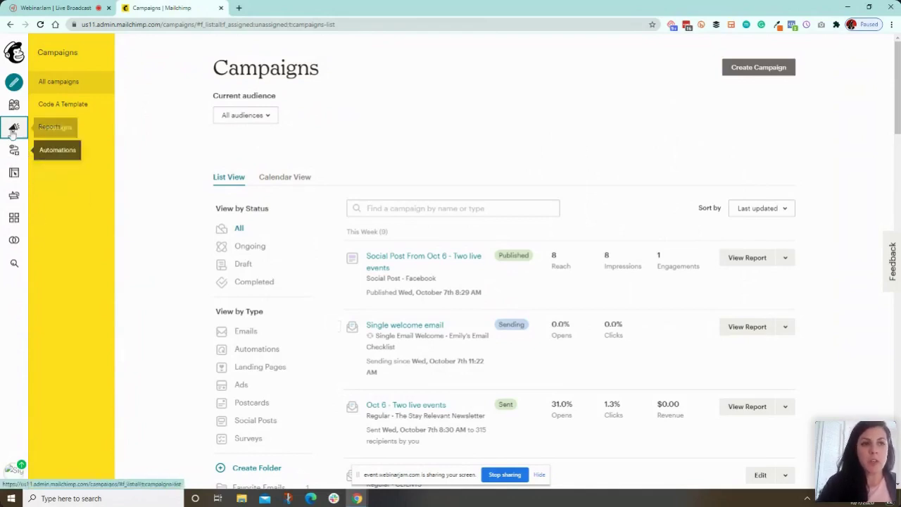
- Start creating a new campaign of the Landing page type
click(15, 83)
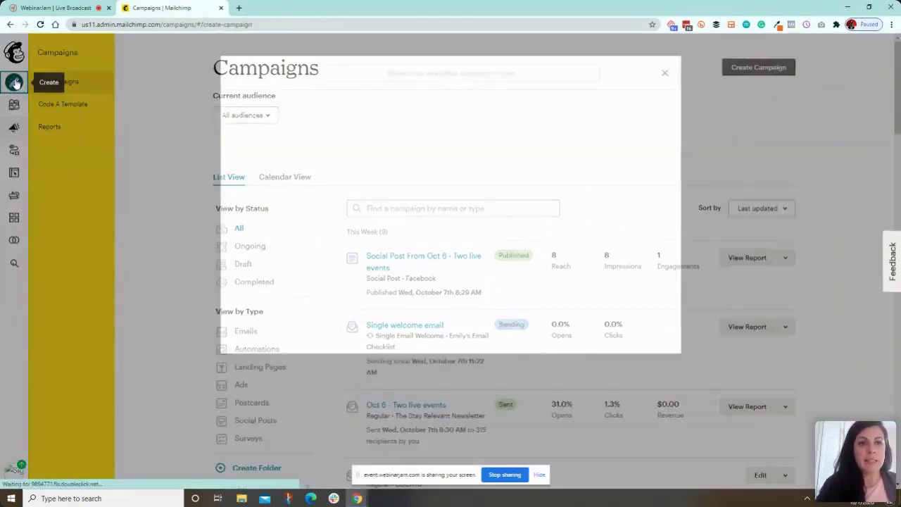
scroll(317, 169, down, 1)
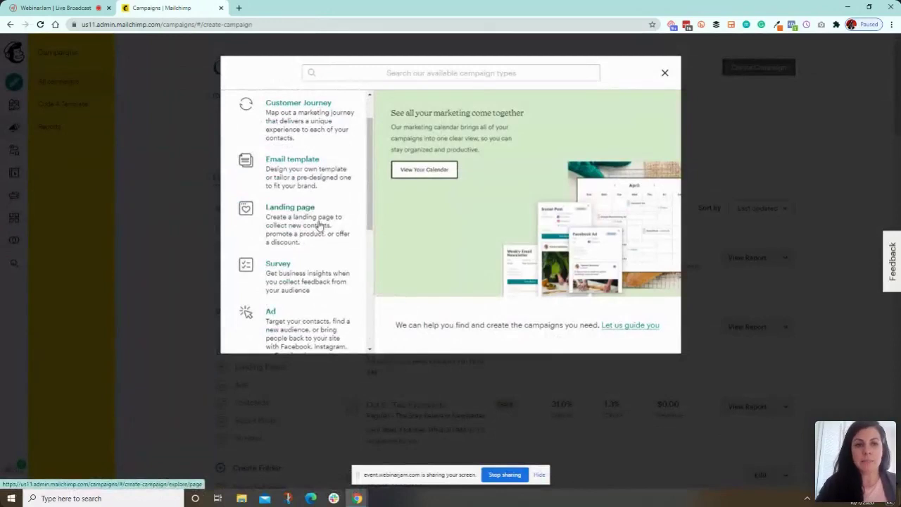
click(318, 225)
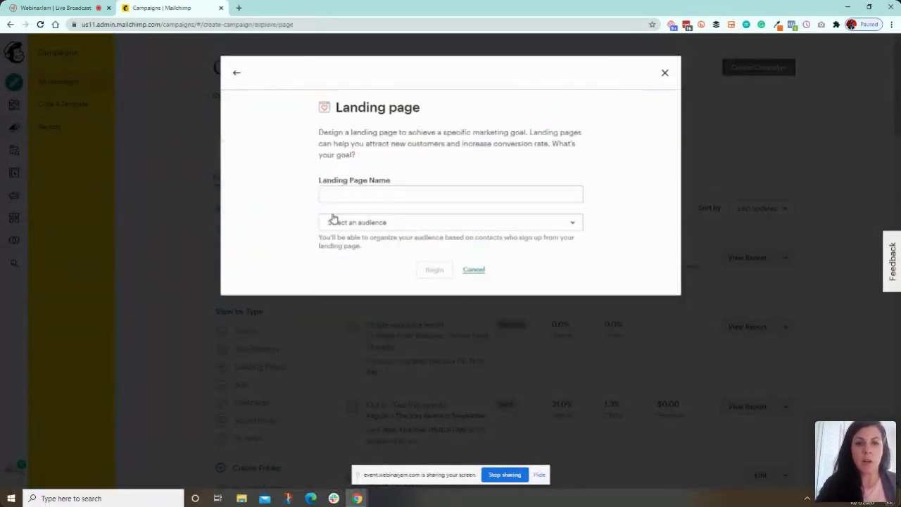
click(236, 76)
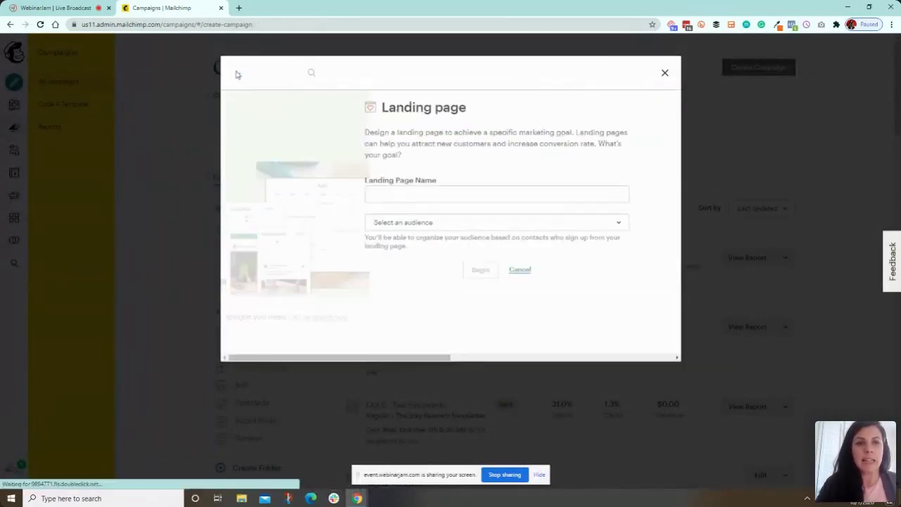
click(308, 222)
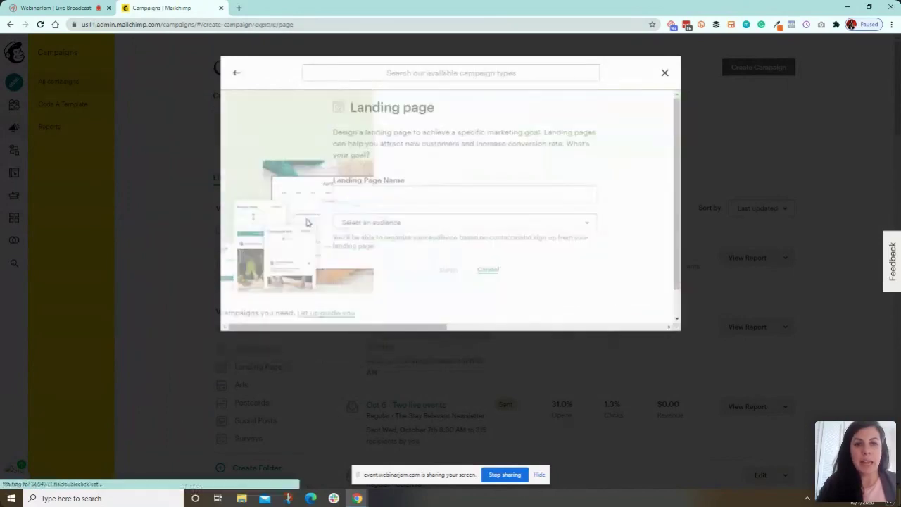
- Create the landing page "Collect new subscribers" for the Email Checklist audience, using the Grow Your List template
click(356, 195)
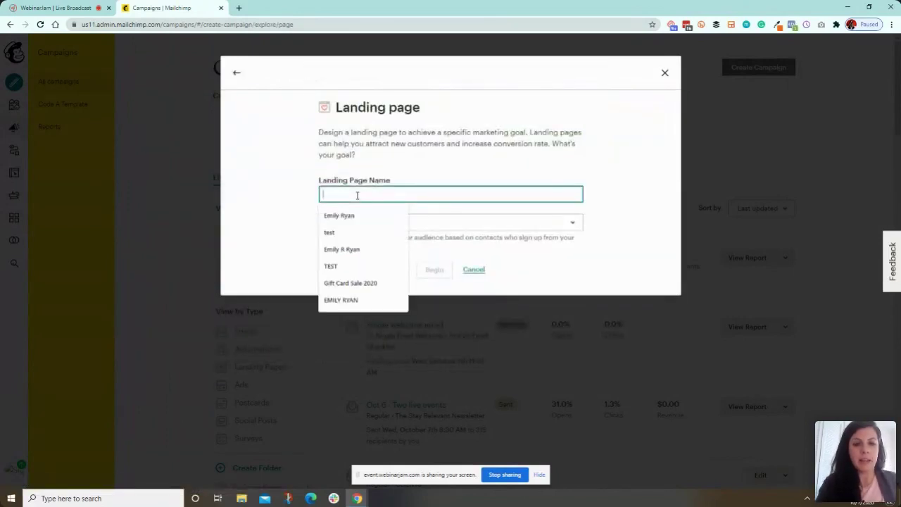
text(Collect new subscribers)
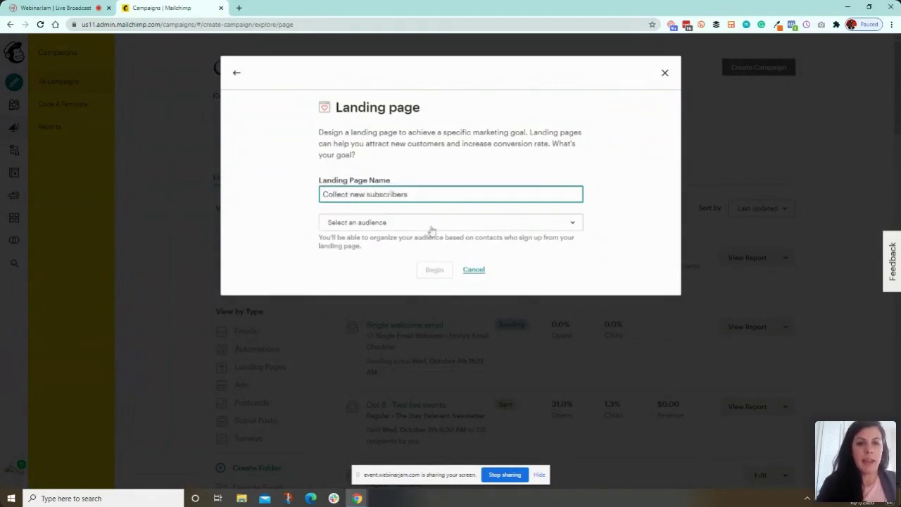
click(430, 225)
click(427, 262)
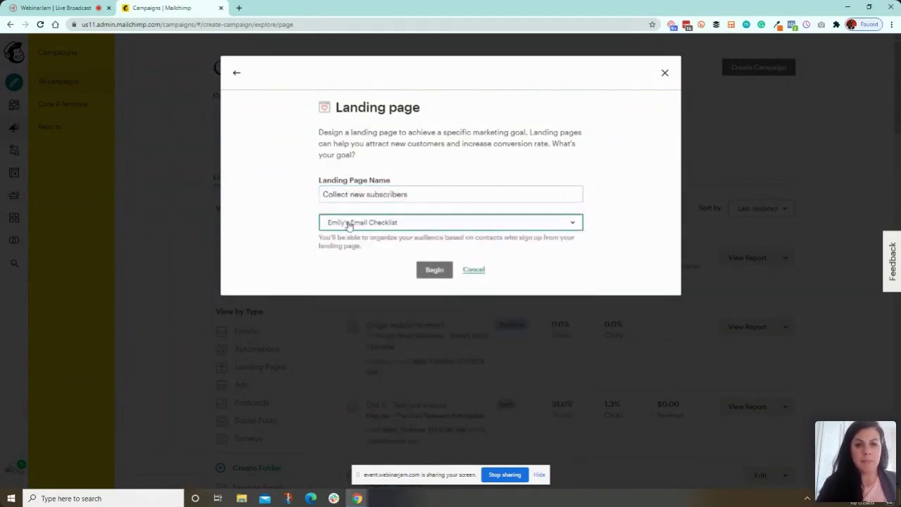
click(434, 270)
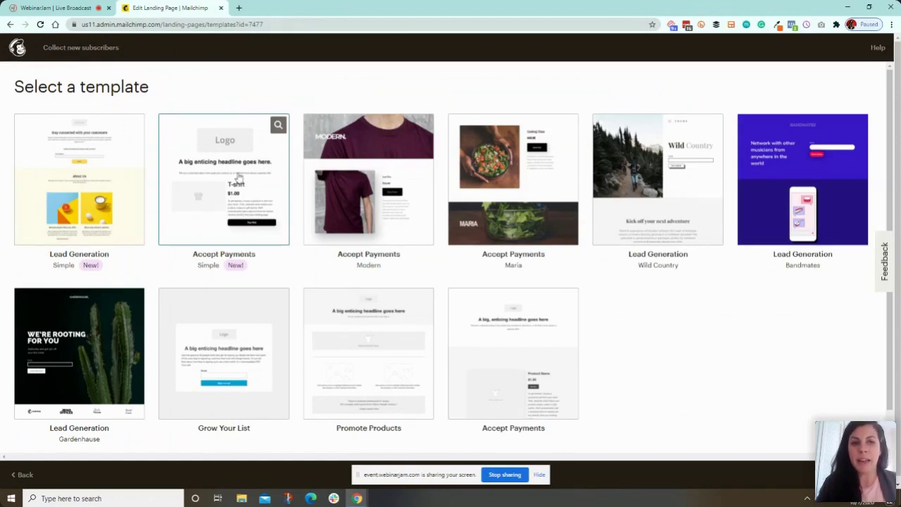
click(195, 312)
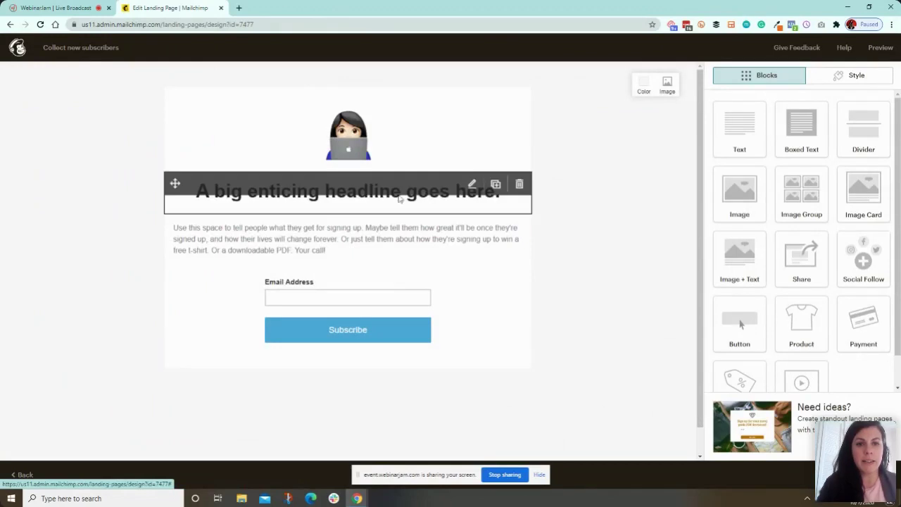
- Replace the landing page's placeholder headline with "Want to get my weekly newsletter?"
click(401, 198)
drag(743, 191, 667, 177)
text(Want to )
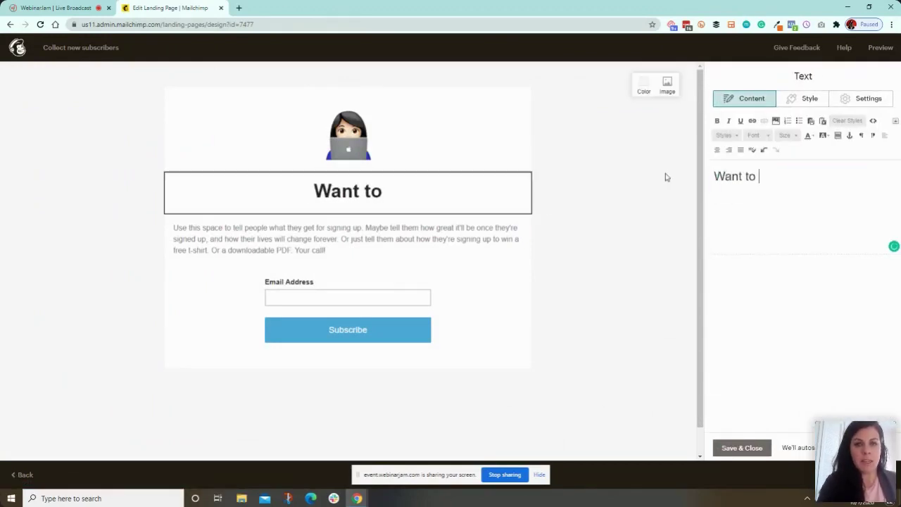
text(get my weekly )
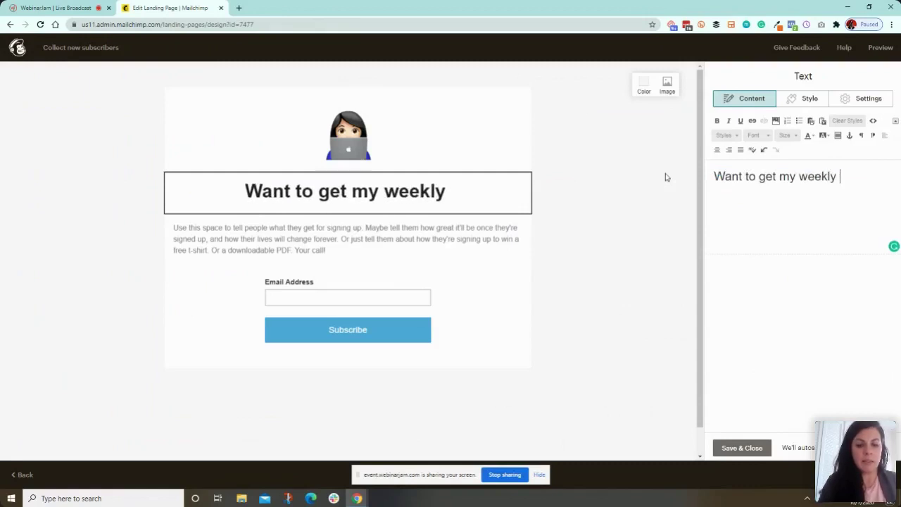
text(newsletter?)
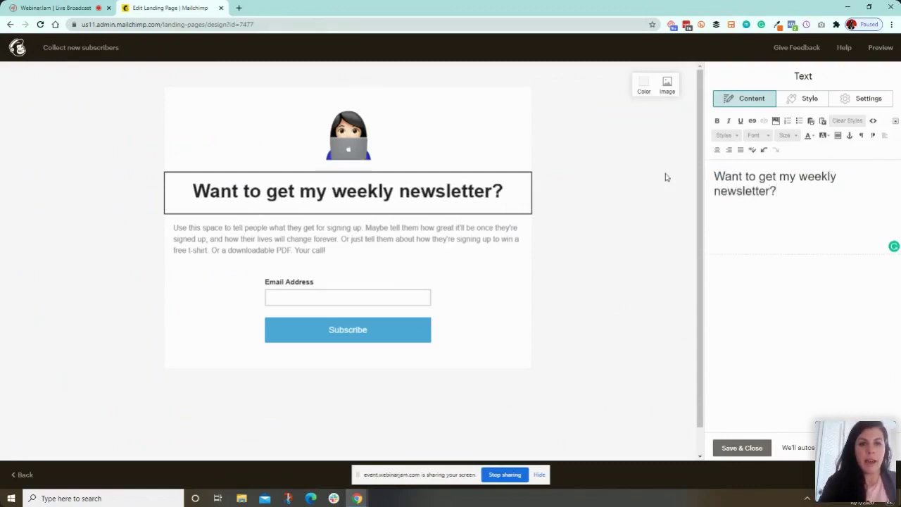
- Color the headline text Light Salmon and save the text block
drag(780, 193, 709, 178)
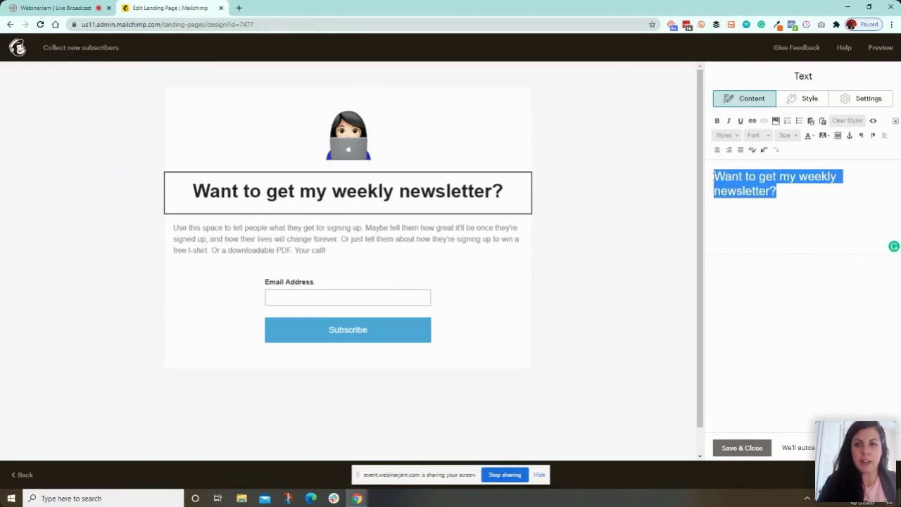
click(807, 135)
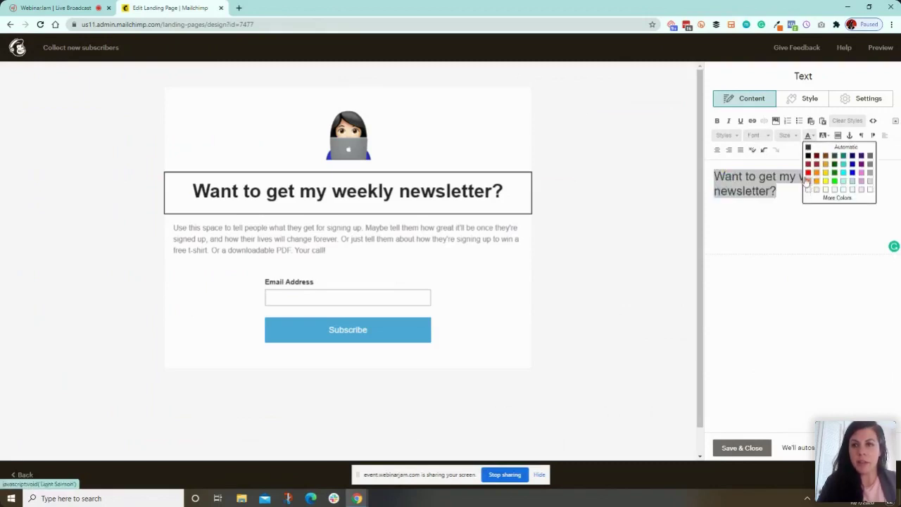
click(808, 183)
click(779, 198)
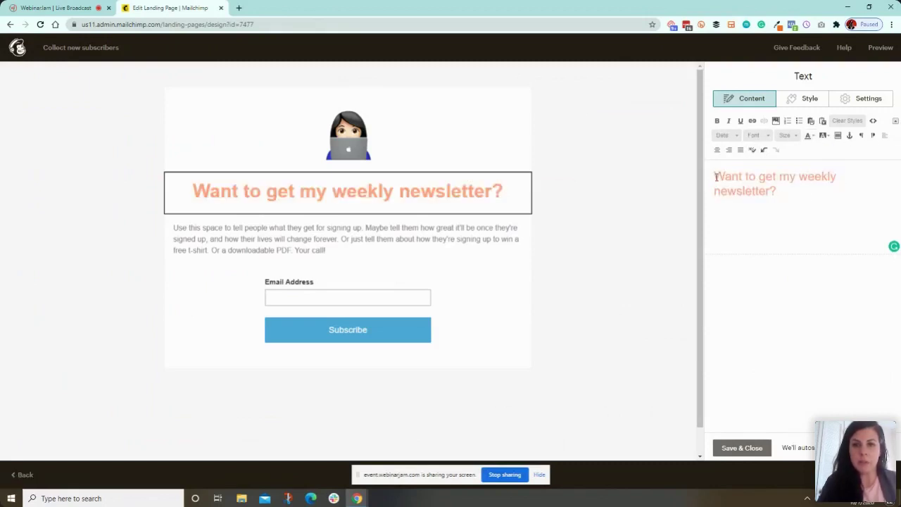
click(743, 448)
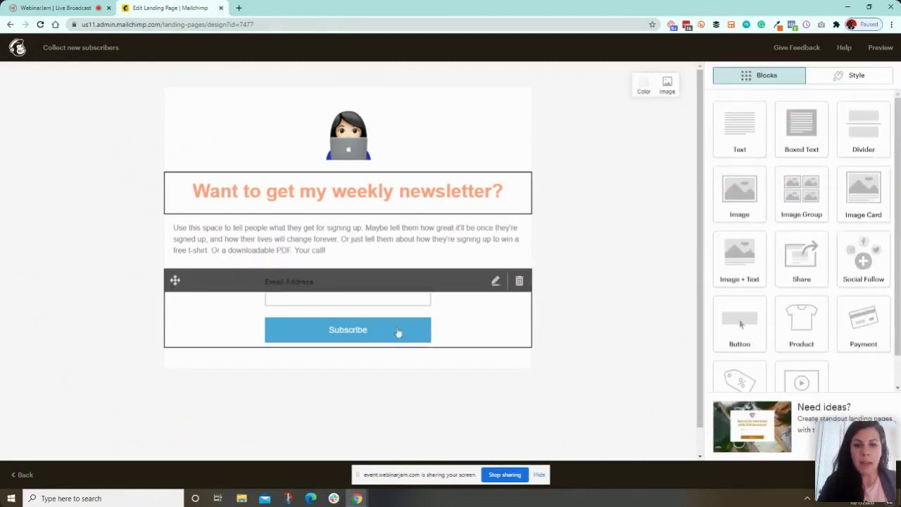
- Add the First Name field to the signup form, set the form label color to pink #e09696, and save the block
click(355, 316)
click(731, 201)
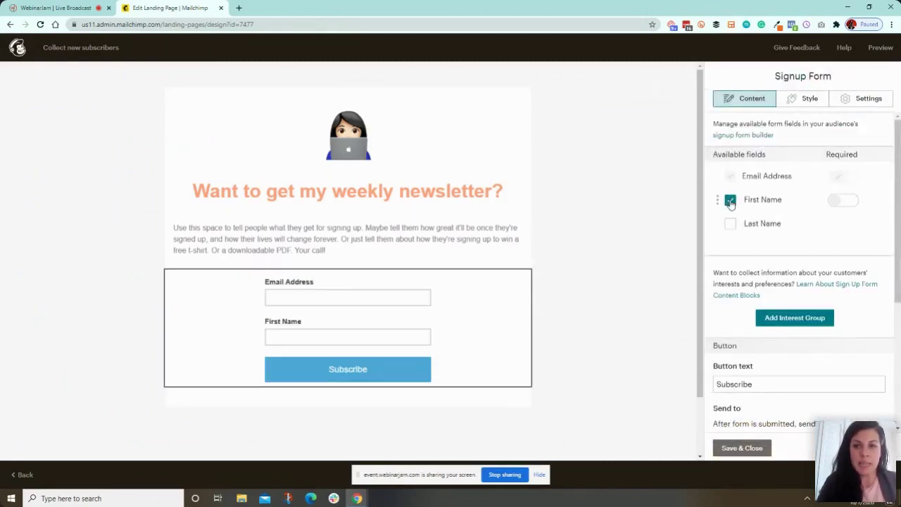
click(802, 100)
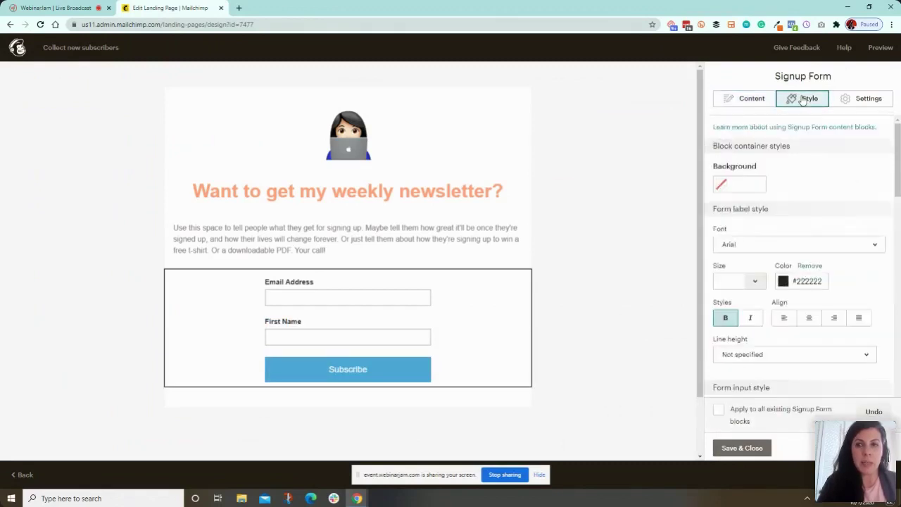
click(804, 282)
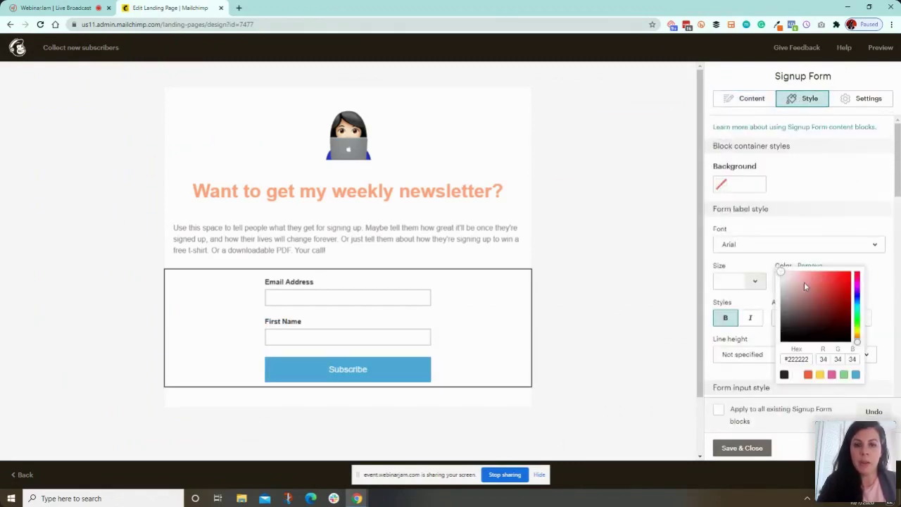
drag(804, 281, 804, 281)
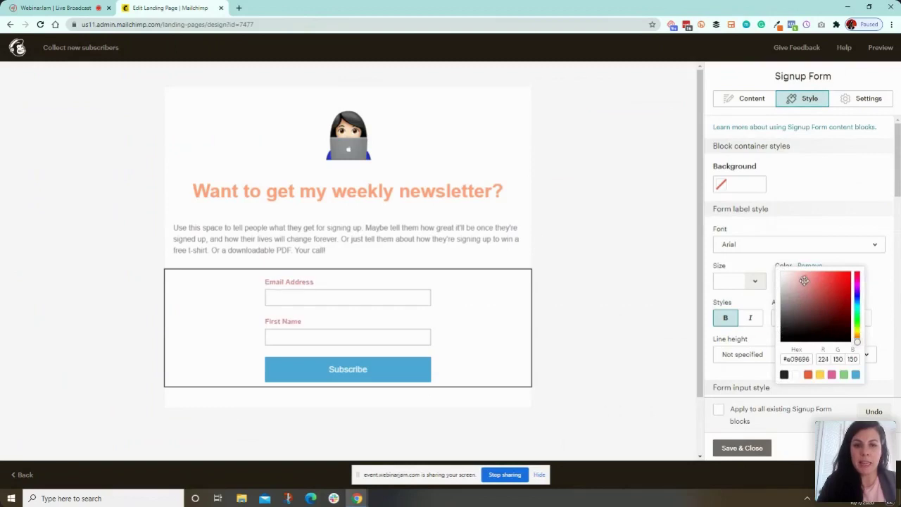
click(737, 449)
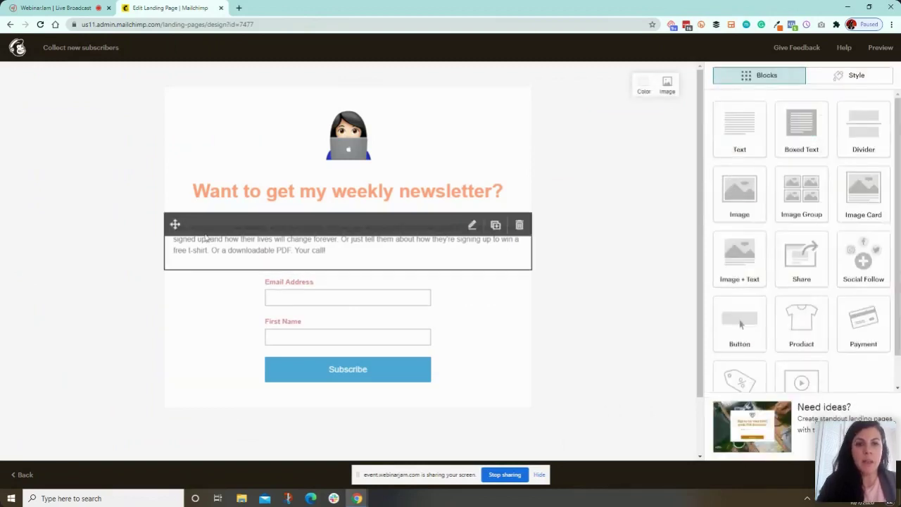
- Set the landing page's background color to yellow #ffd249
click(639, 89)
click(598, 212)
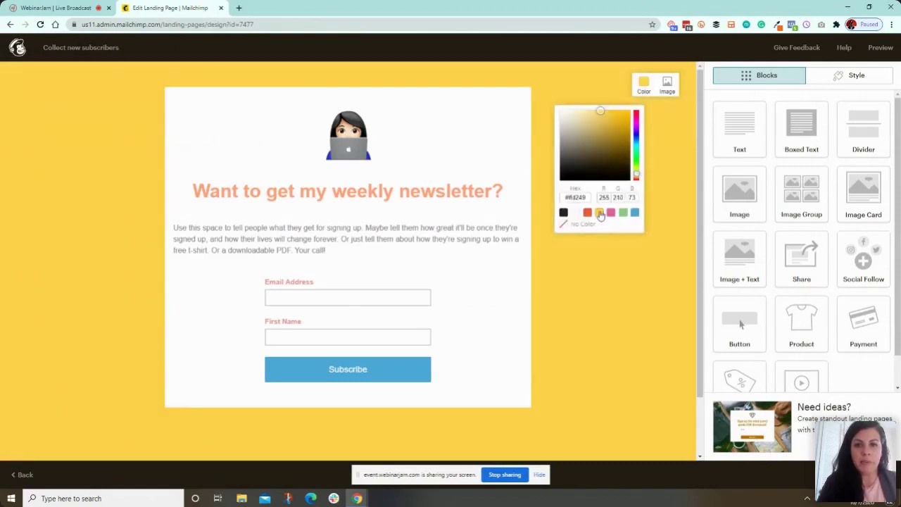
click(606, 262)
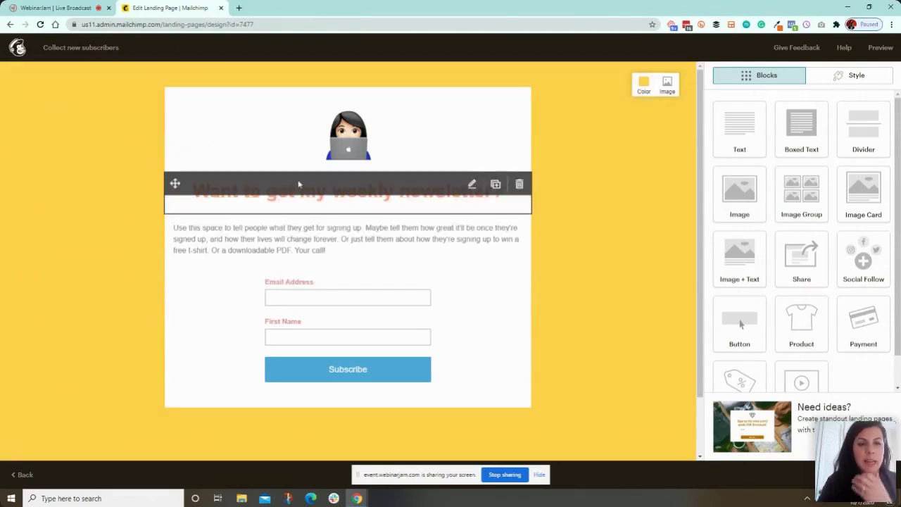
- Replace the placeholder paragraph with "Sign up below to be add to my email list and get fun email tips every week to your Inbox."
click(355, 259)
drag(890, 202, 713, 173)
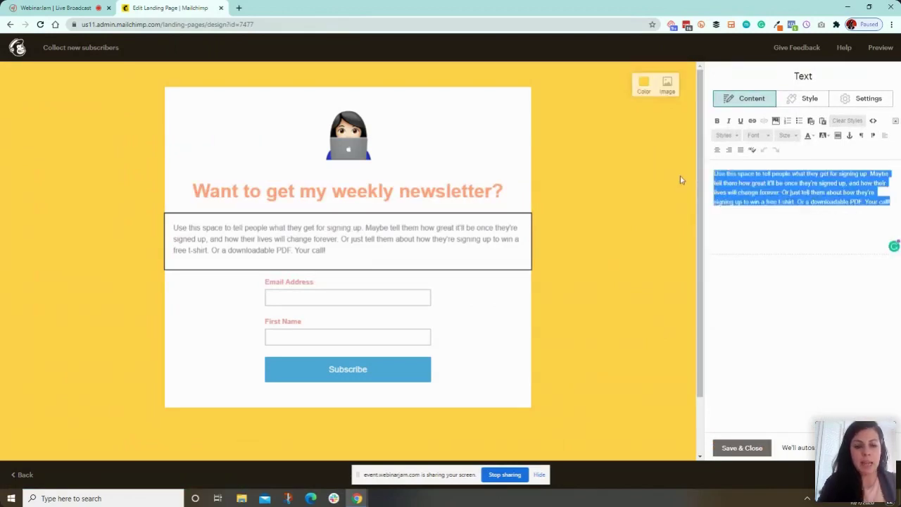
text(S)
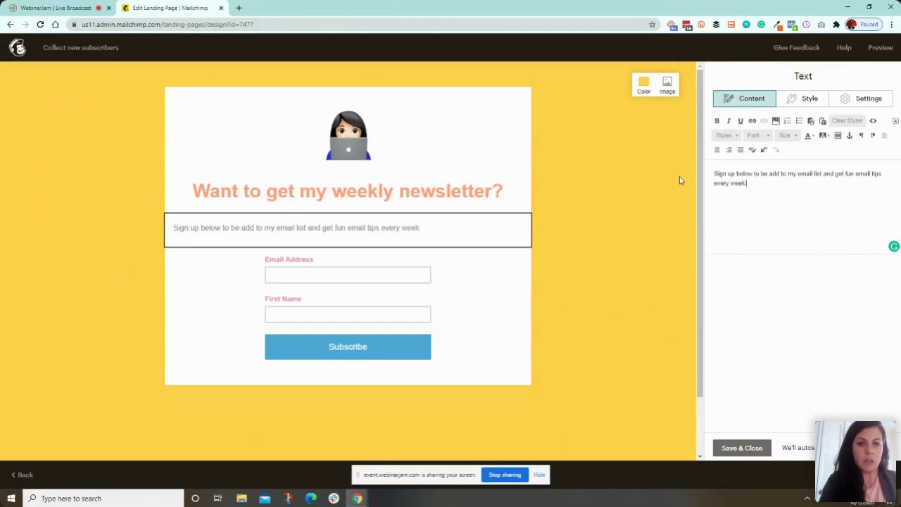
key(BackSpace)
key(BackSpace)
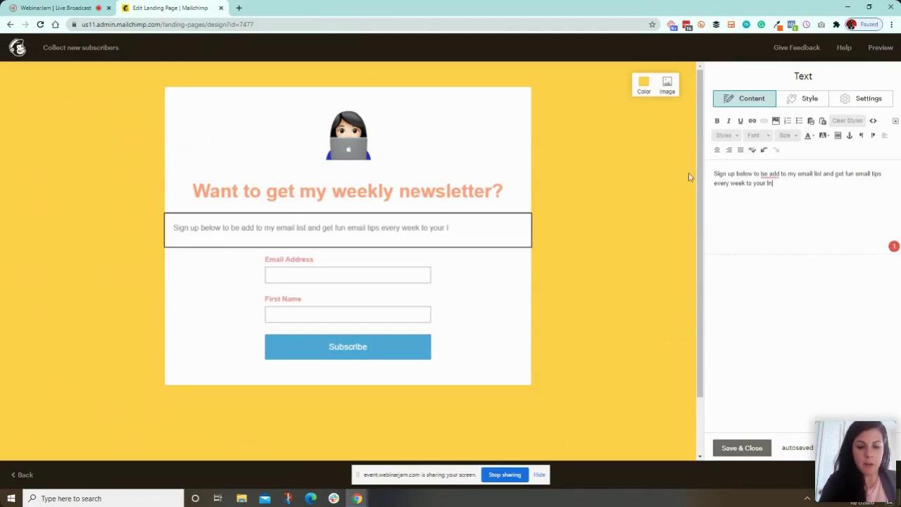
- Center the sign-up paragraph, set its font size to 18, and save the text block
drag(794, 181, 679, 172)
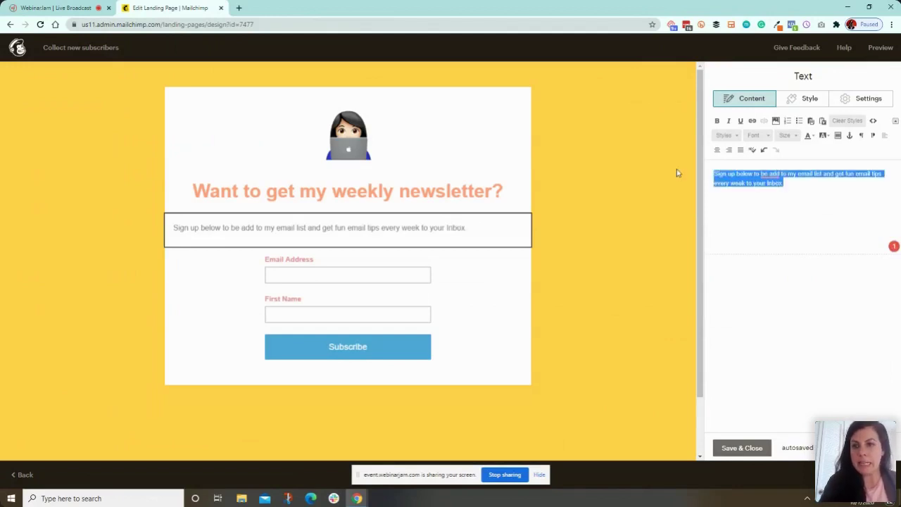
click(728, 150)
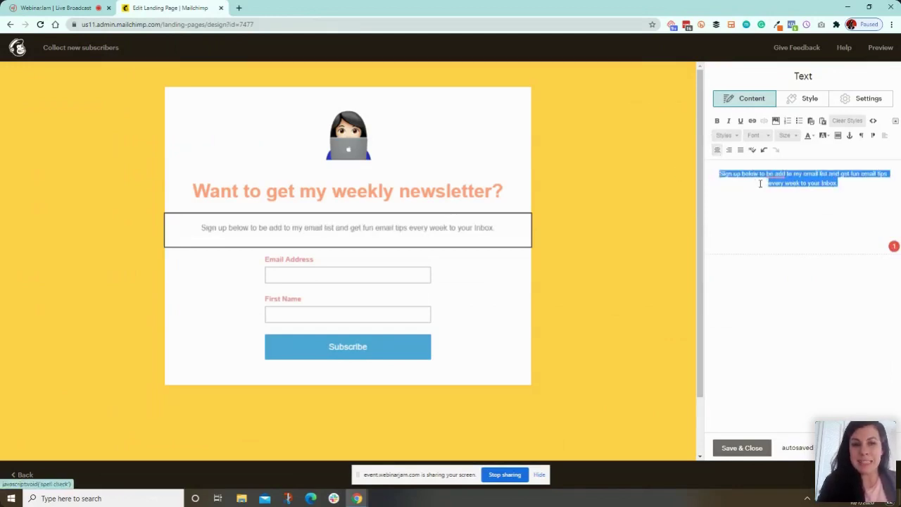
click(786, 136)
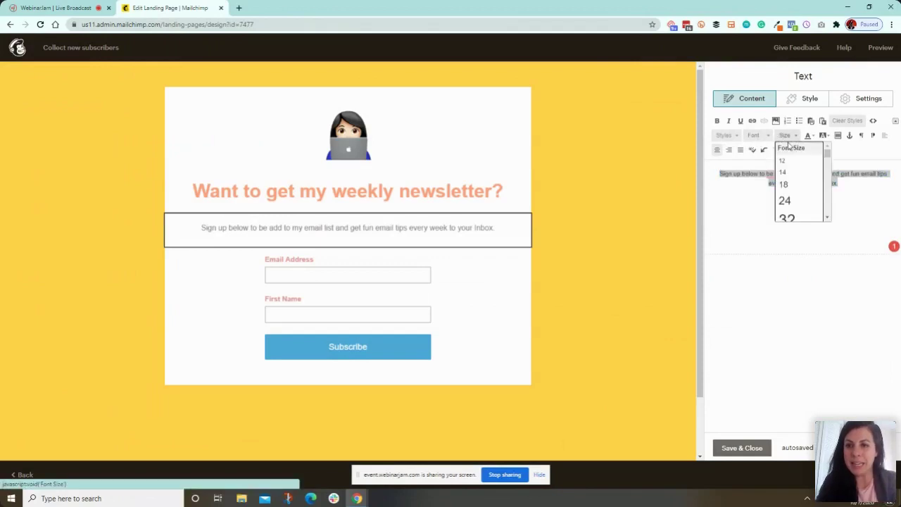
click(789, 186)
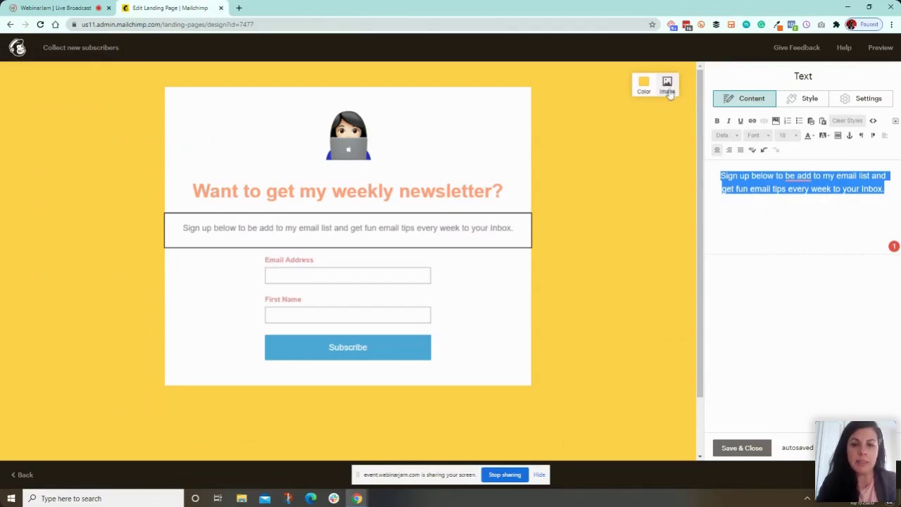
click(742, 448)
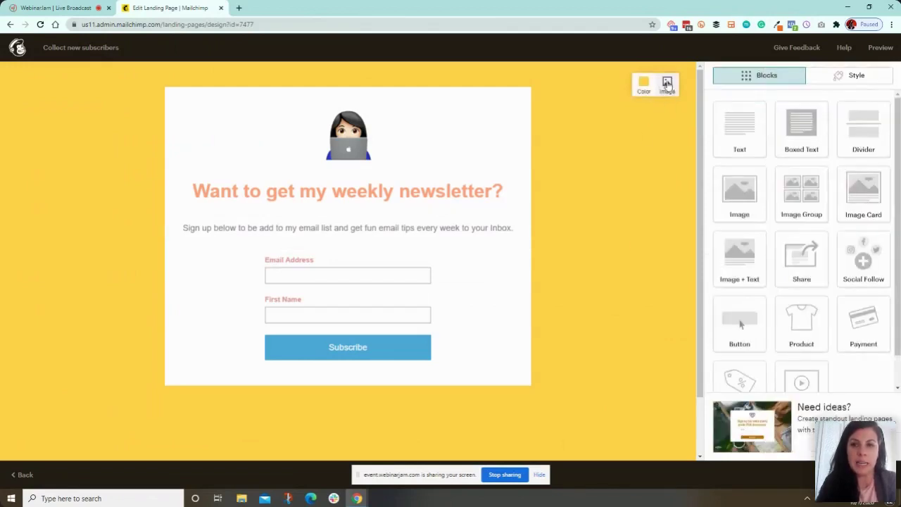
- Set the landing page's background image to the photo of the multicolored striped building under a blue sky
click(667, 85)
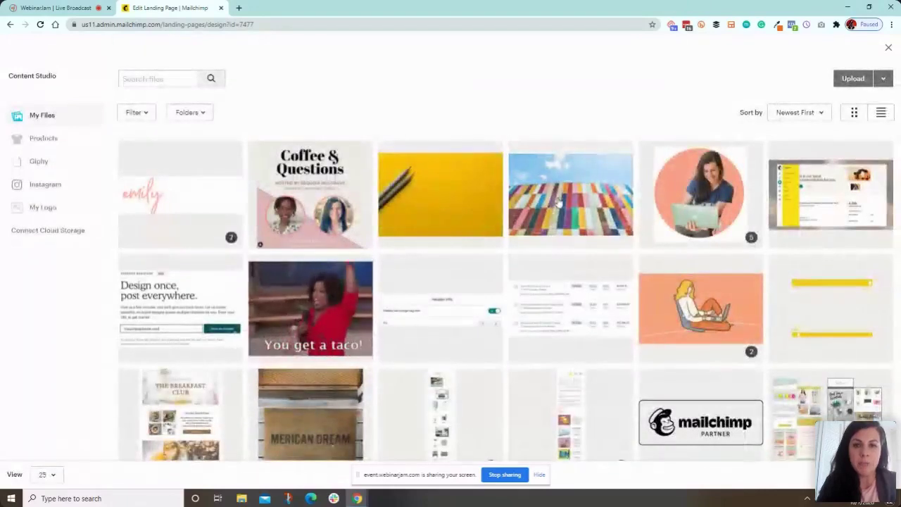
click(559, 202)
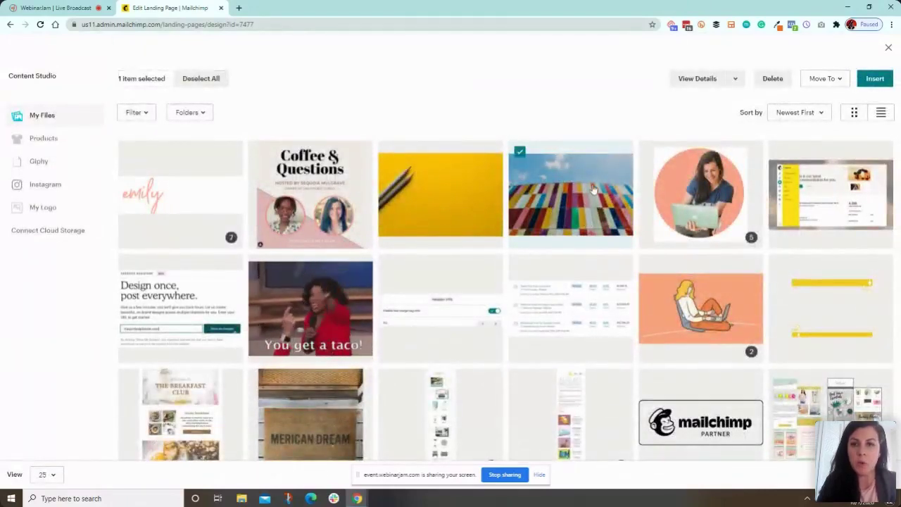
click(873, 78)
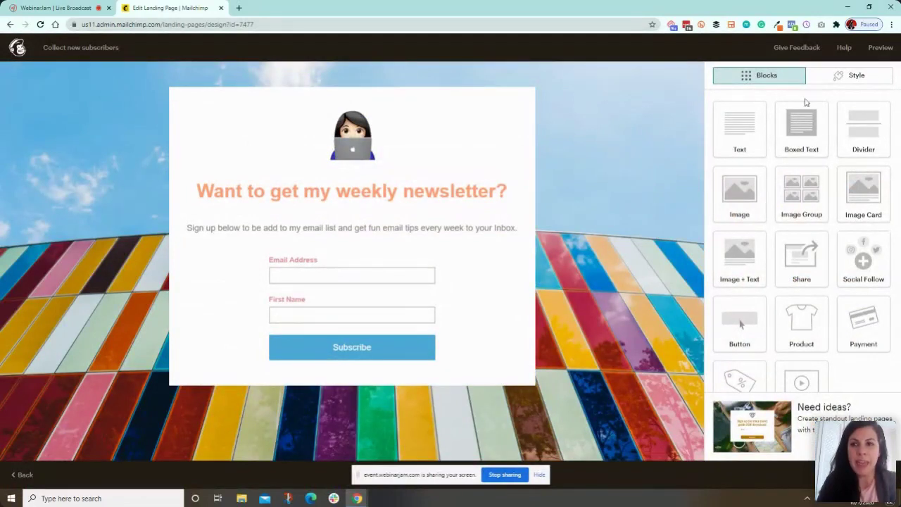
- Apply a slight black #000000 overlay to the page's background image and save the page style
click(831, 75)
click(765, 107)
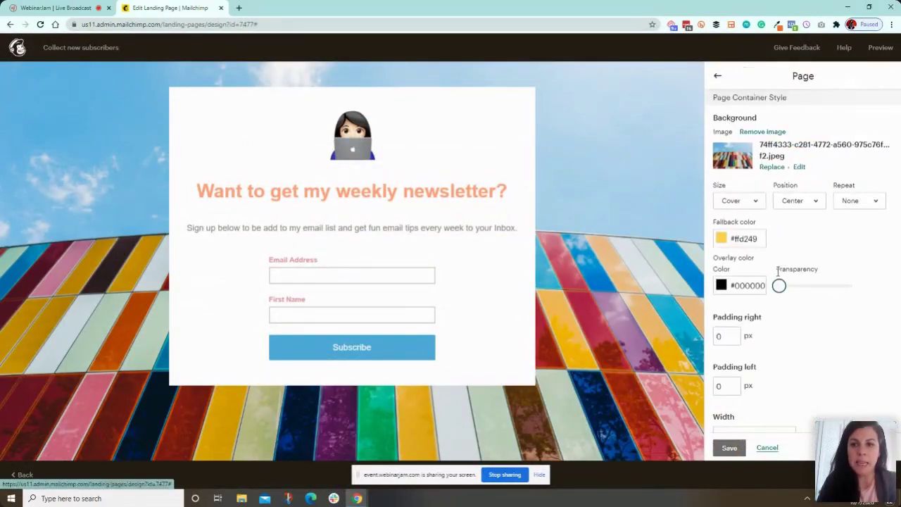
mouse_move(779, 285)
mouse_down()
mouse_move(814, 287)
mouse_move(778, 286)
mouse_move(803, 289)
mouse_move(789, 288)
mouse_up()
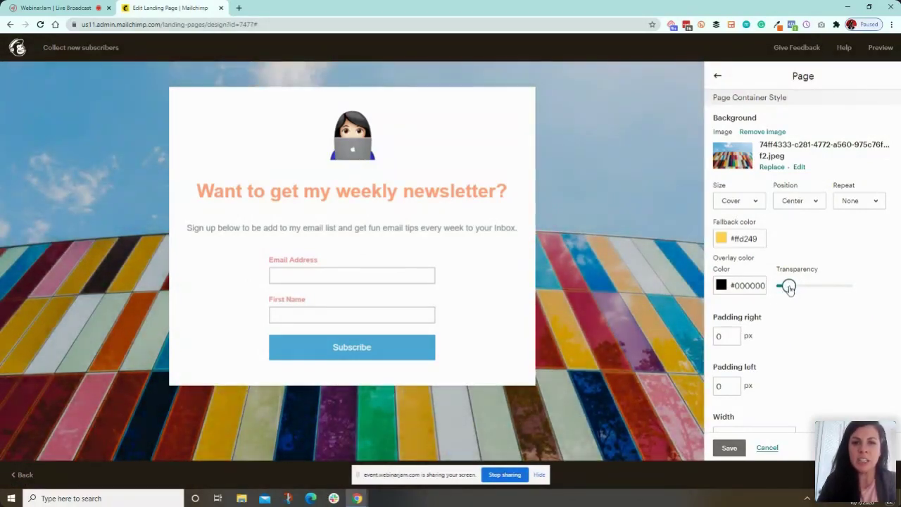
click(728, 448)
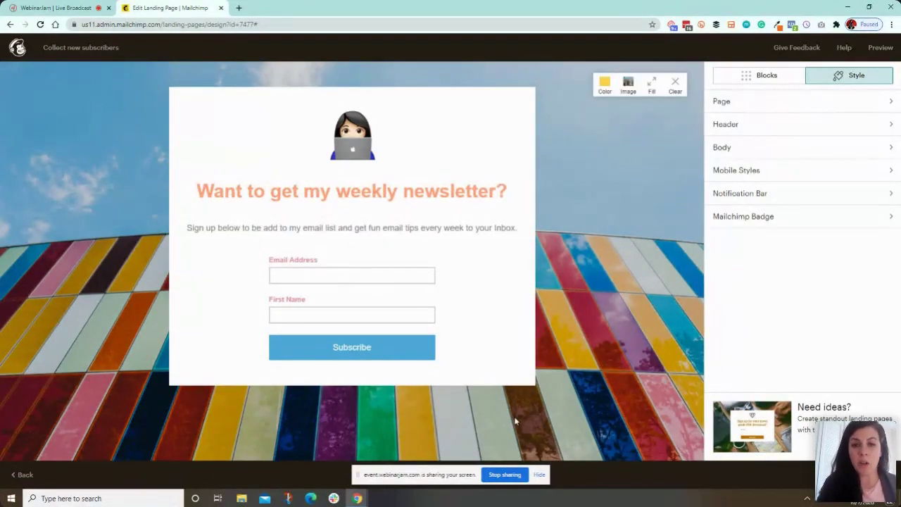
- Leave the page designer, review the landing page checklist, and publish the Collect new subscribers page
click(22, 475)
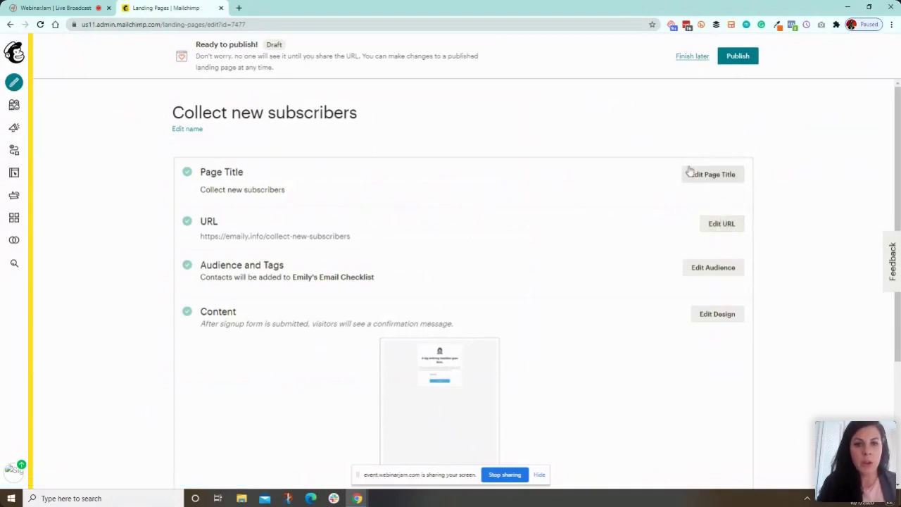
scroll(675, 354, down, 3)
scroll(686, 376, up, 3)
click(737, 60)
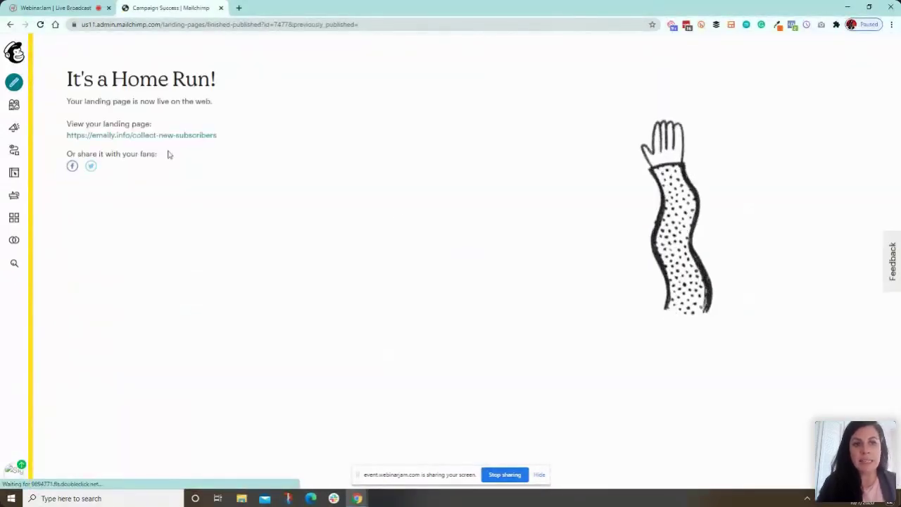
- Open the published landing page from its emaily.info/collect-new-subscribers link to check the live signup form
drag(222, 140, 69, 140)
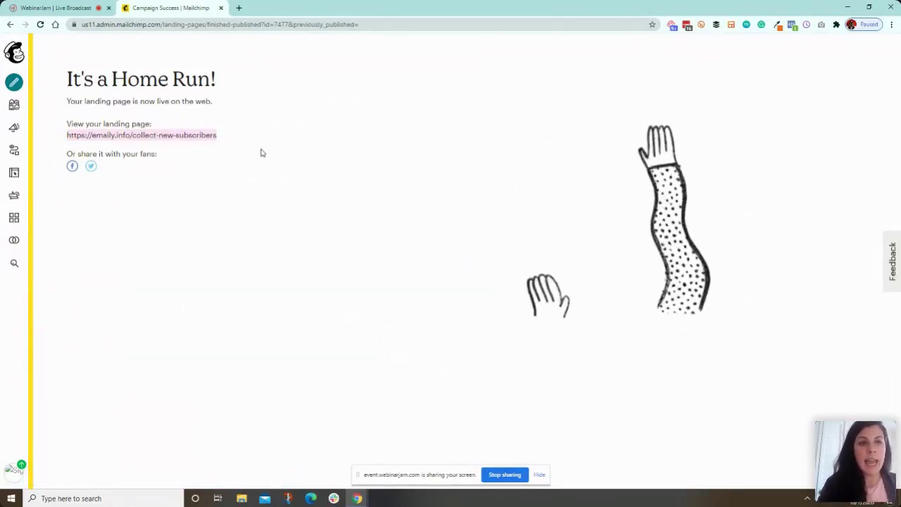
click(193, 147)
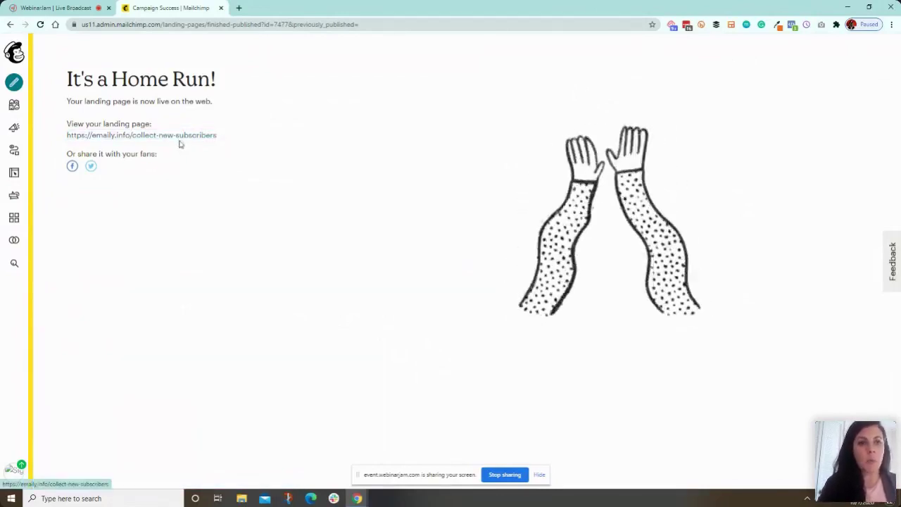
click(179, 137)
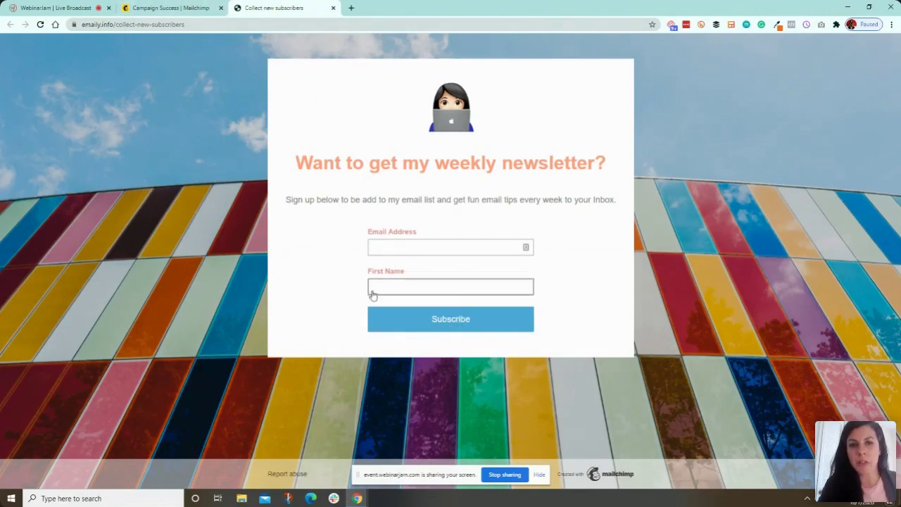
- Return to the Mailchimp account and open the list of all campaigns
click(140, 7)
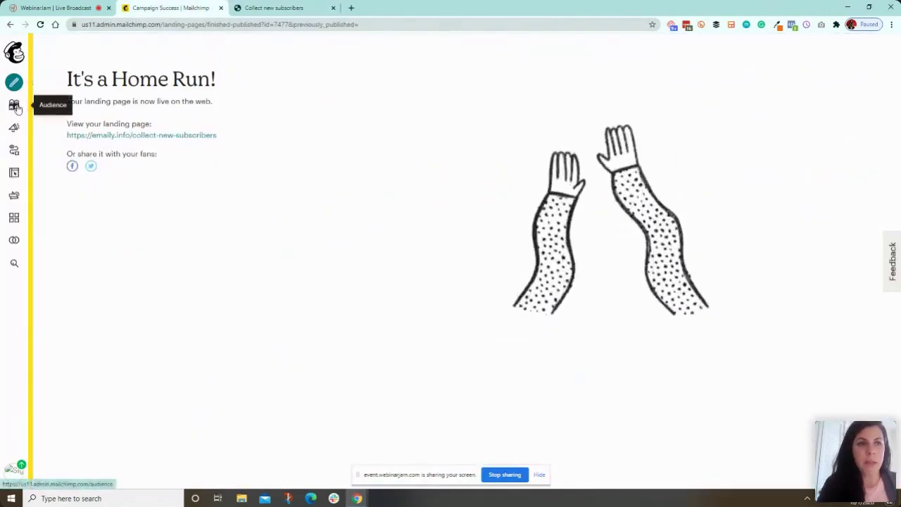
click(15, 128)
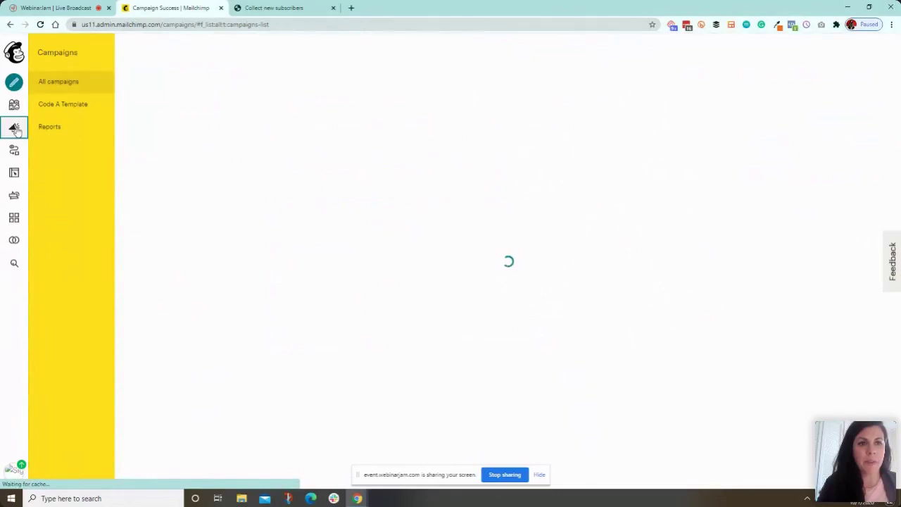